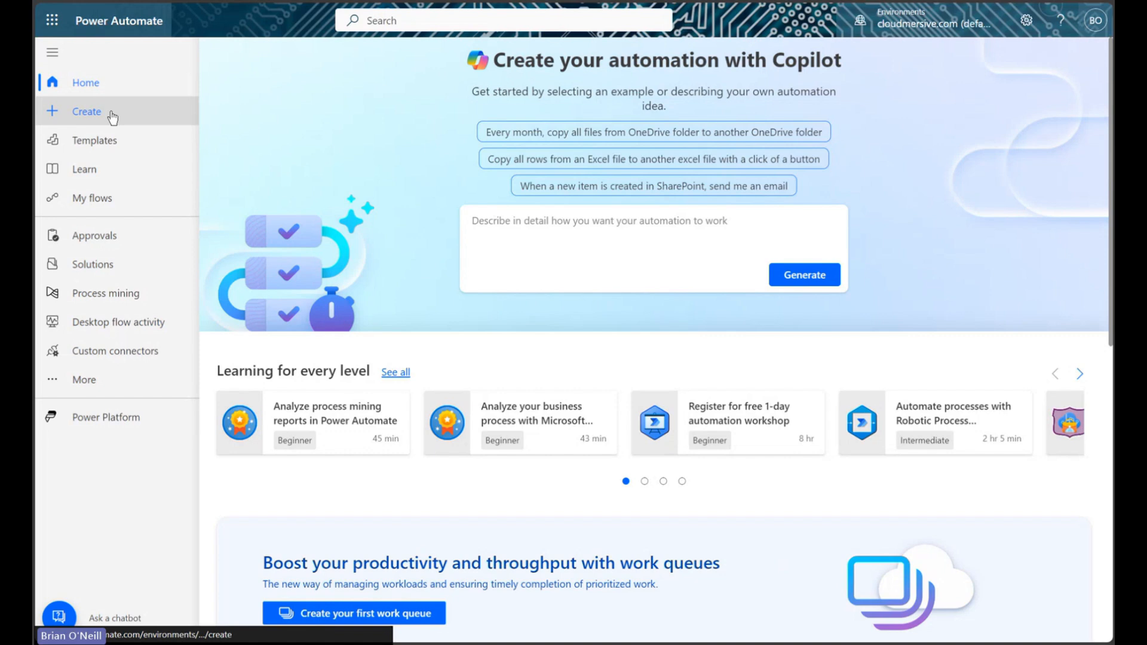
# Create an instant cloud flow with the "Manually trigger a flow" trigger and dismiss the Copilot pane
pyautogui.click(113, 118)
pyautogui.click(441, 191)
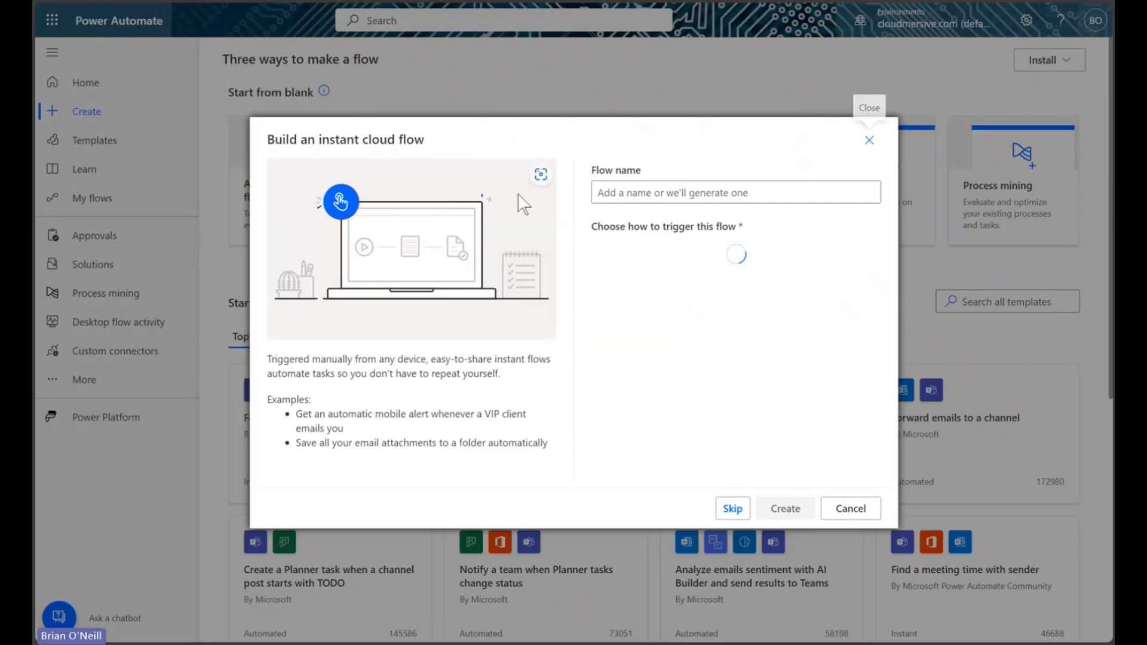
pyautogui.click(693, 258)
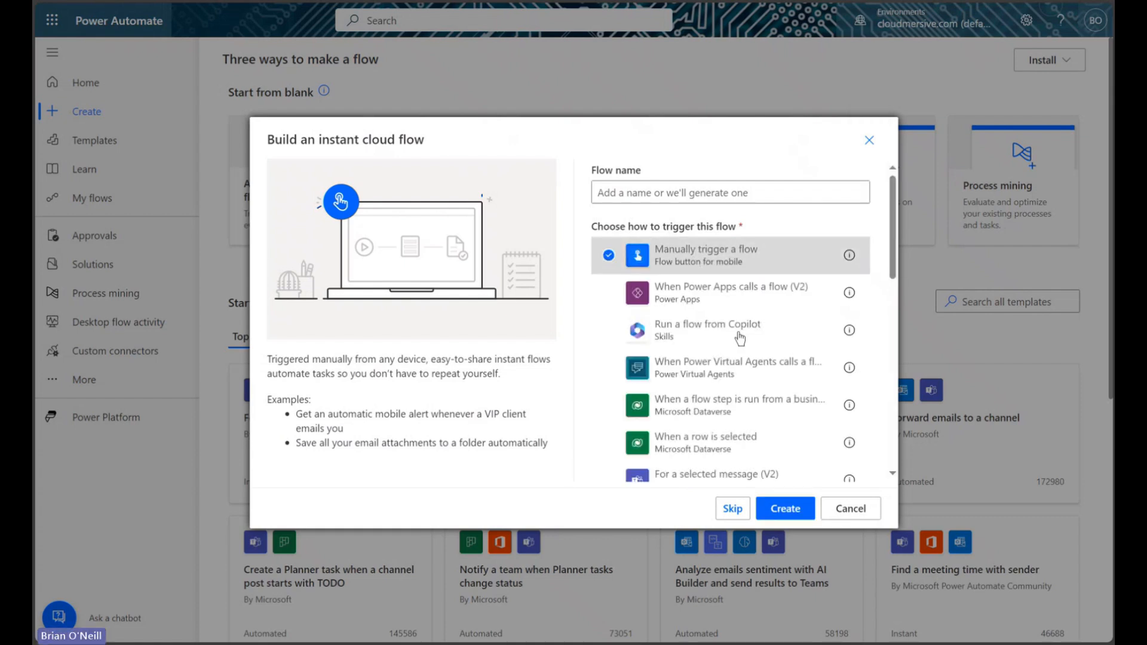
pyautogui.click(785, 509)
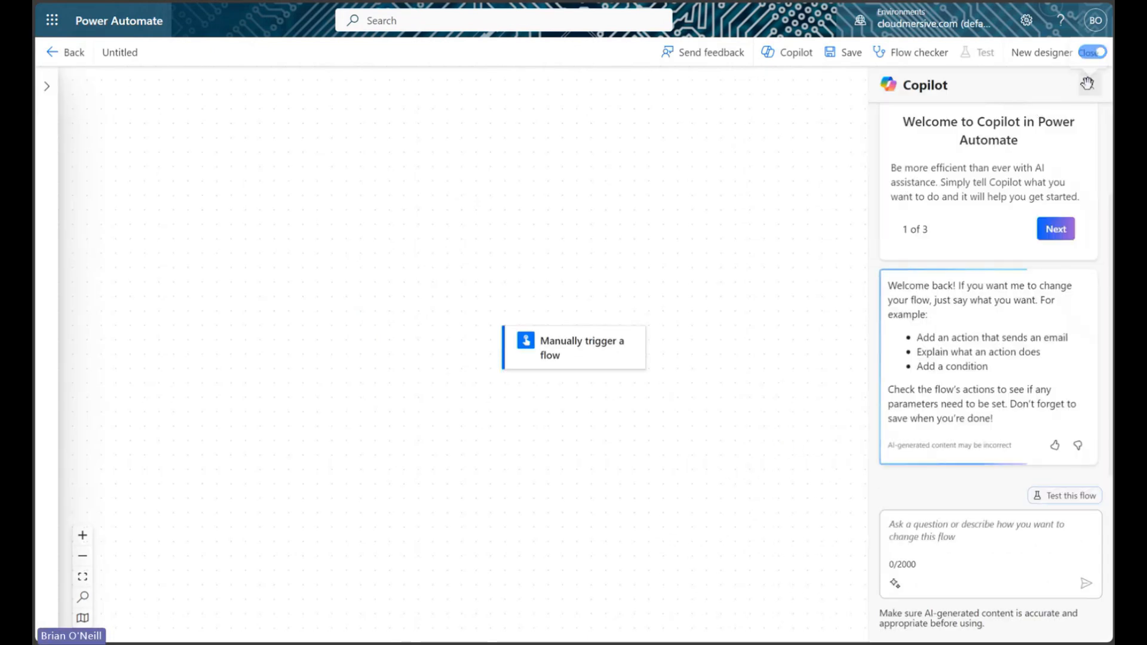
pyautogui.click(1089, 85)
# Add the OneDrive for Business "Get file content" action after the manual trigger
pyautogui.moveTo(819, 341); pyautogui.dragTo(819, 258)
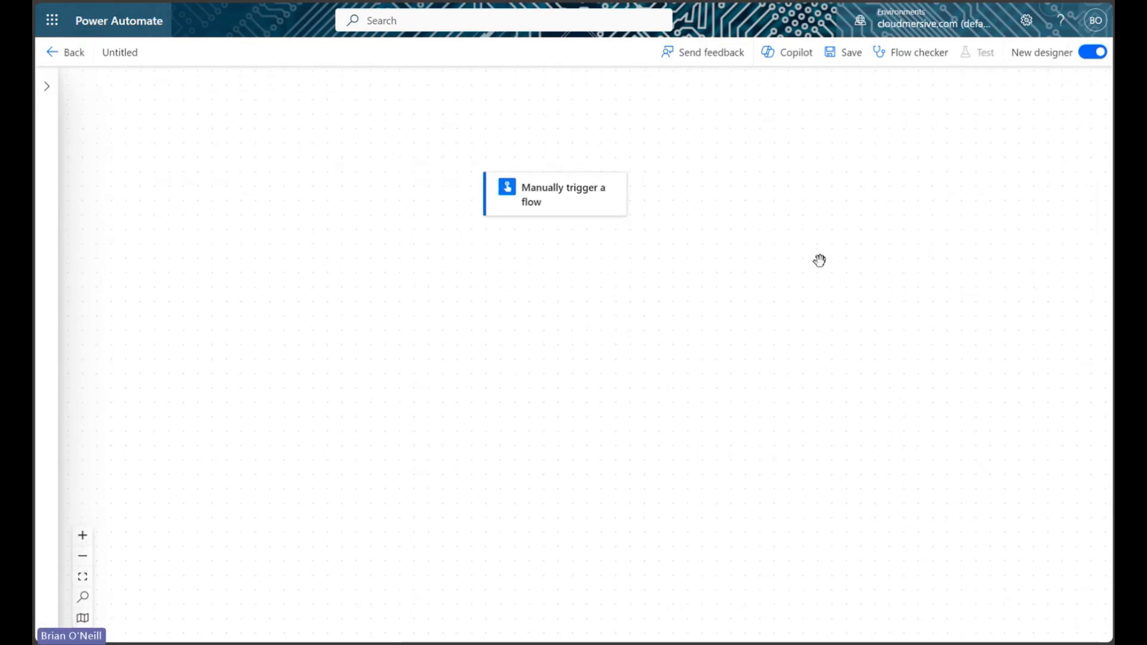
pyautogui.moveTo(735, 253); pyautogui.dragTo(741, 256)
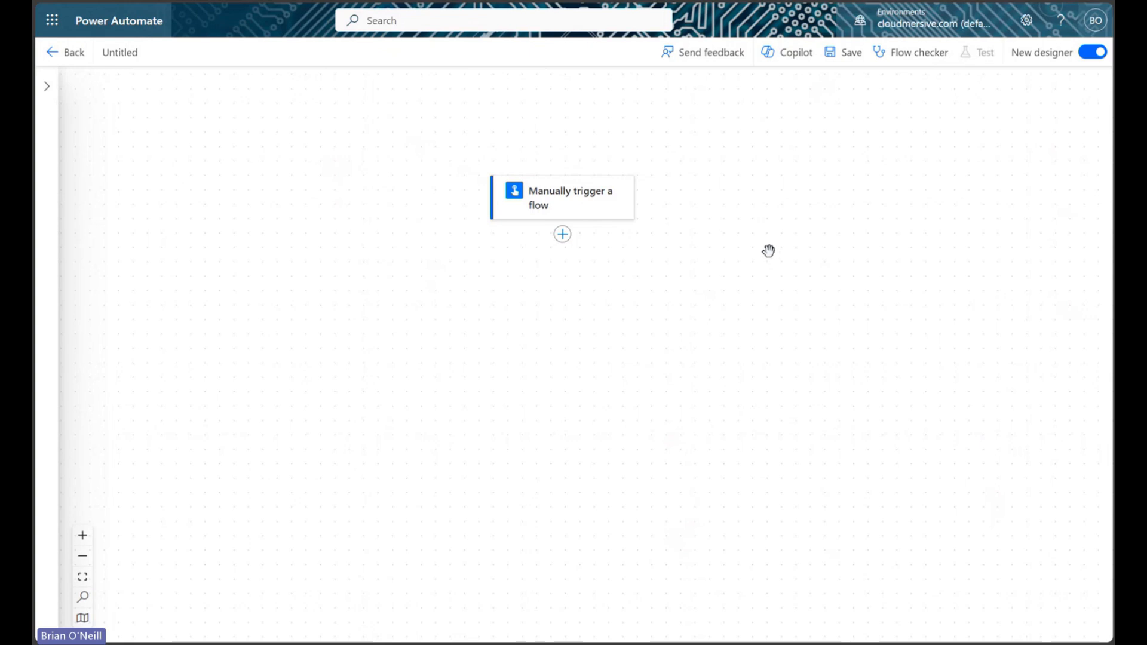
pyautogui.click(562, 234)
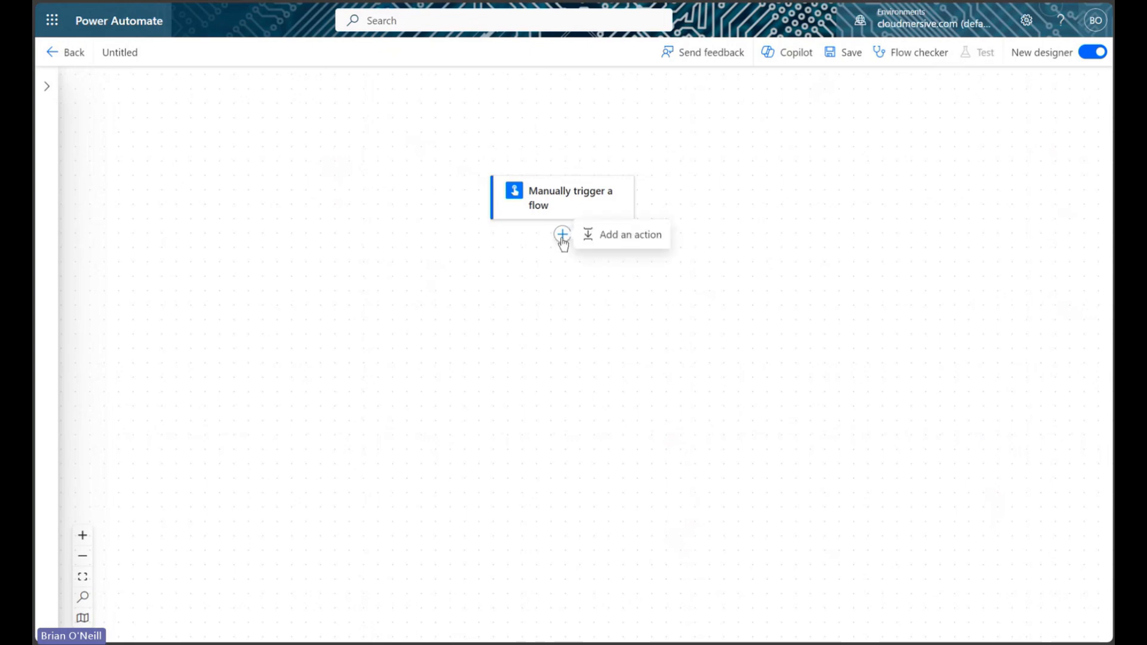
pyautogui.click(634, 235)
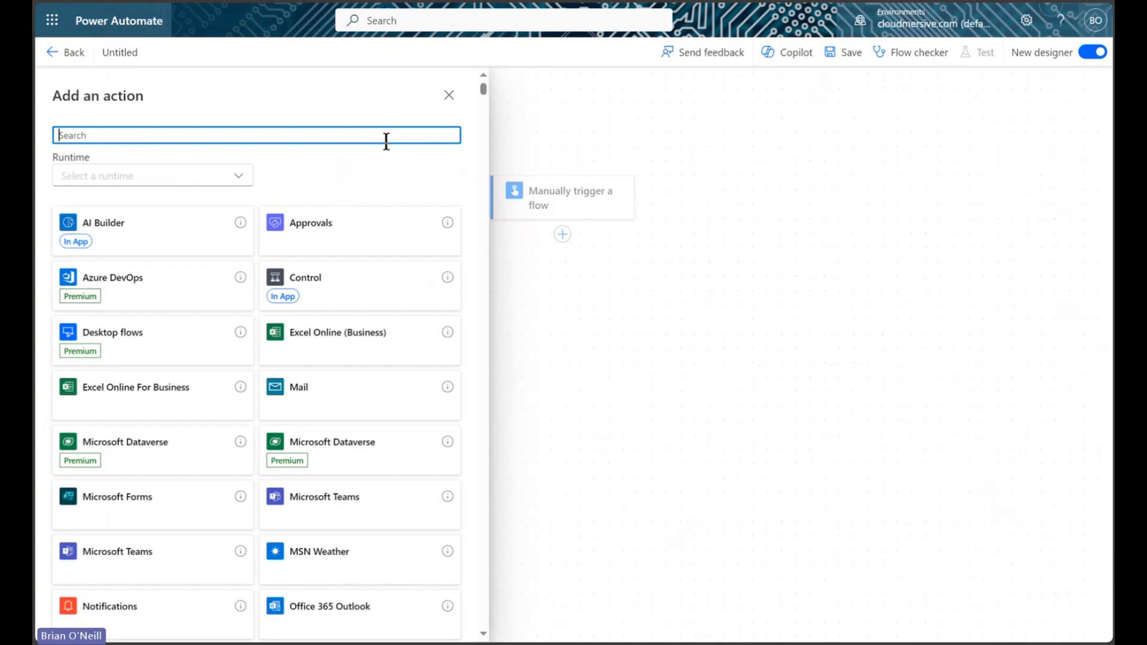
pyautogui.write('get file content')
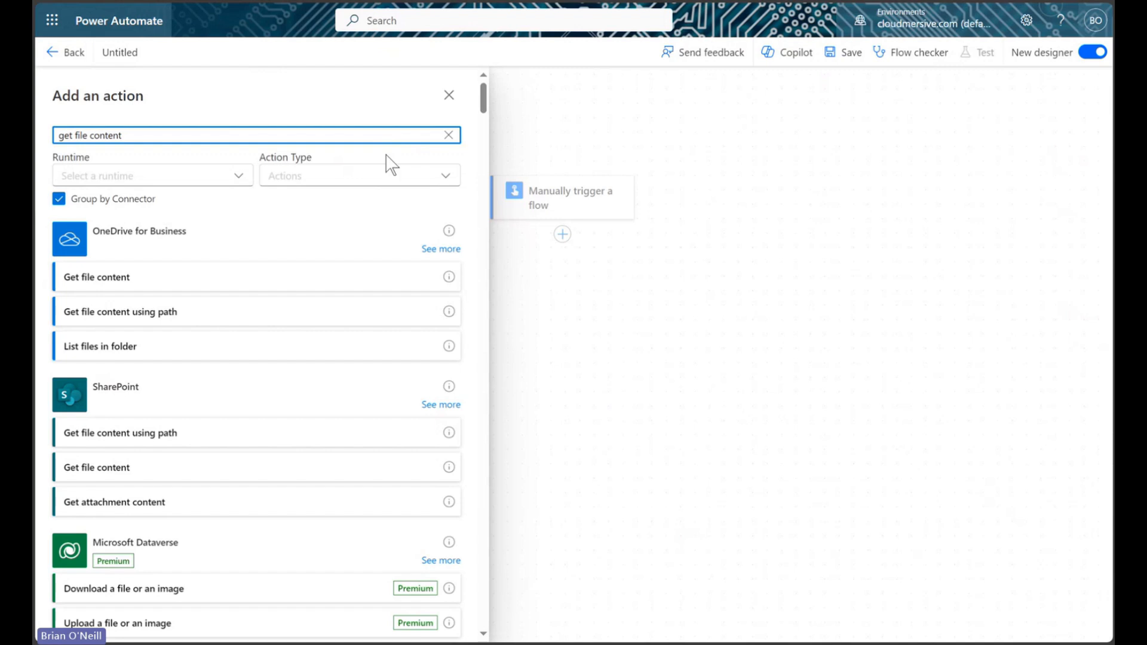
pyautogui.click(355, 280)
# Choose /Sample Files/Lorem Ipsum.pdf as the file for the Get file content action and collapse its settings
pyautogui.click(453, 193)
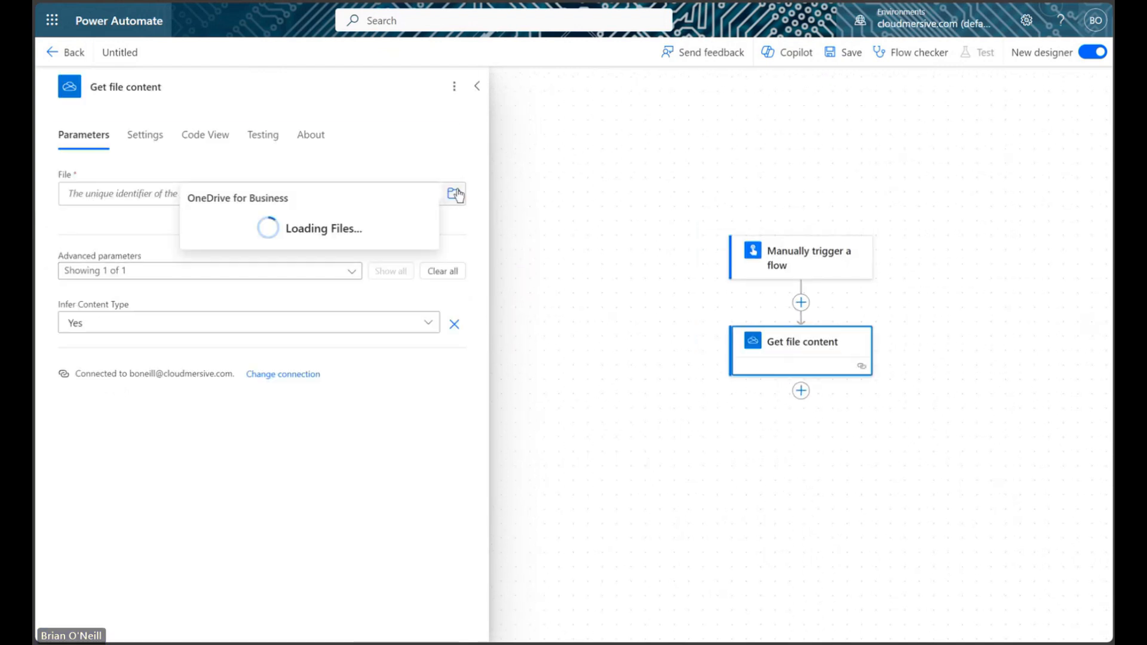
pyautogui.click(281, 472)
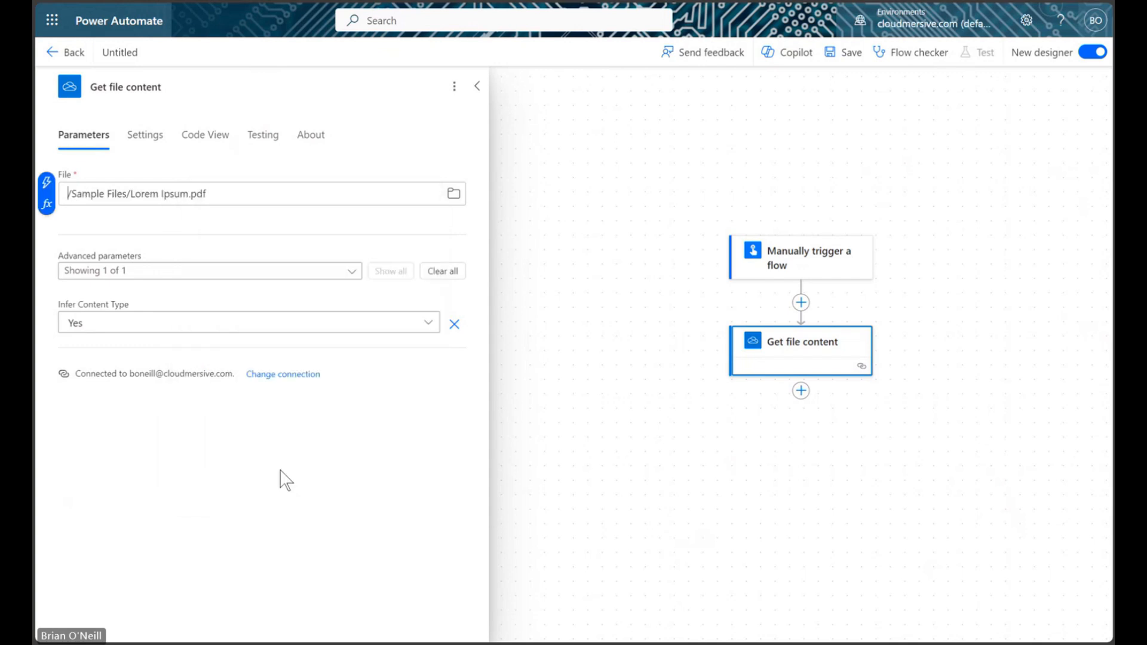
pyautogui.click(477, 87)
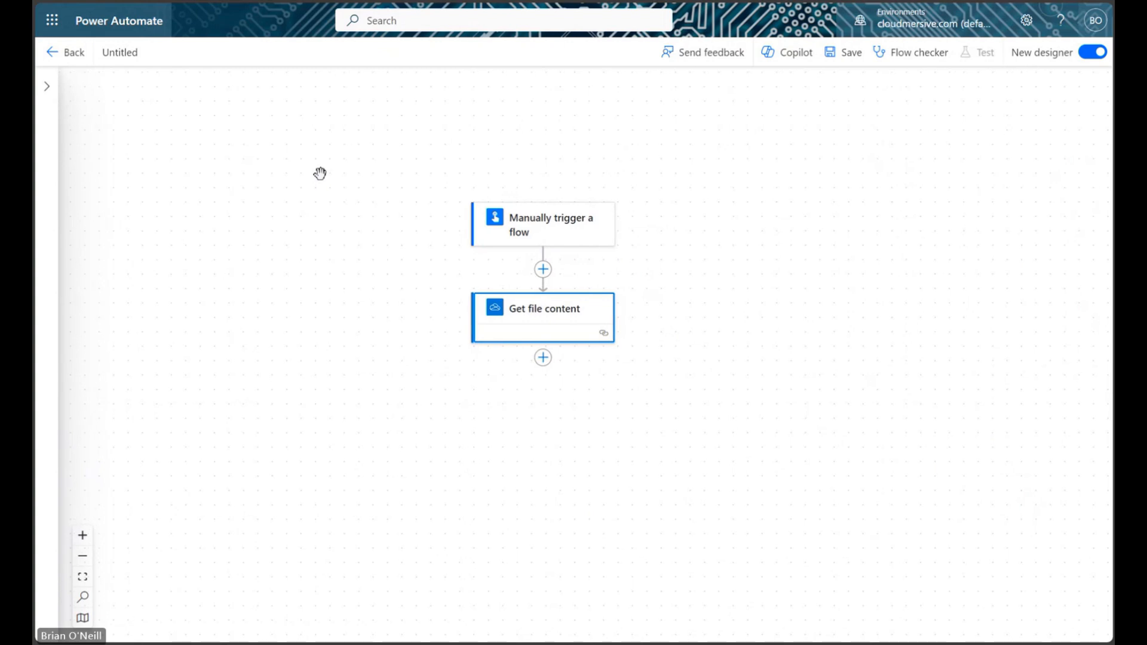
pyautogui.click(771, 418)
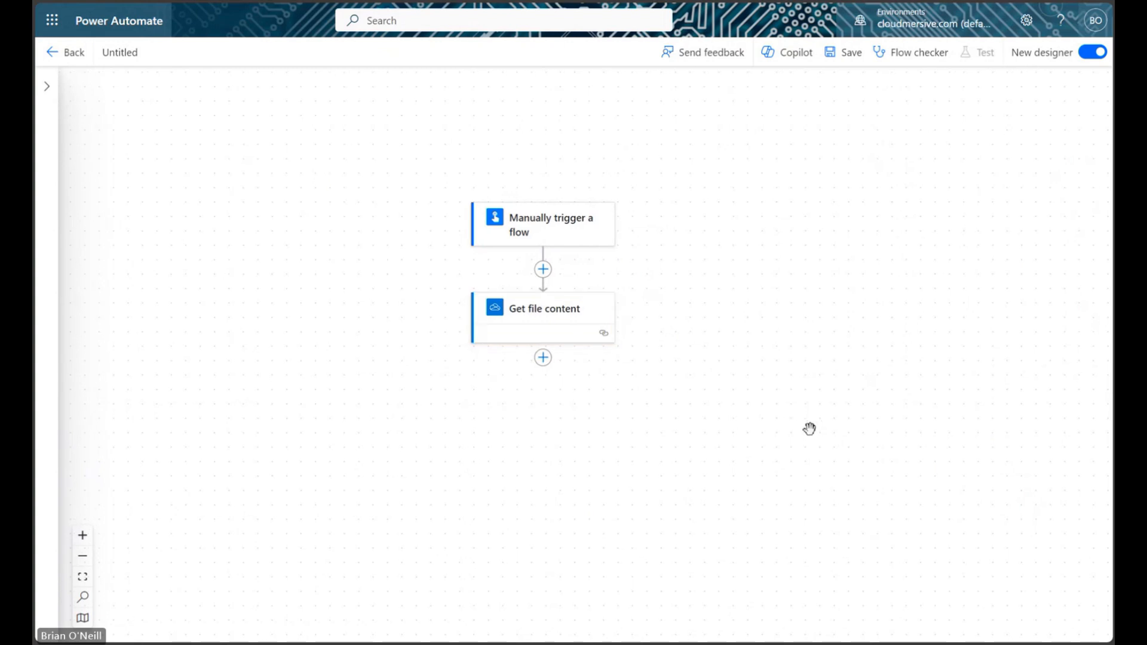
# Add the Cloudmersive Document Conversion action "Convert PDF Document to Text (txt)" after Get file content
pyautogui.click(543, 357)
pyautogui.click(593, 359)
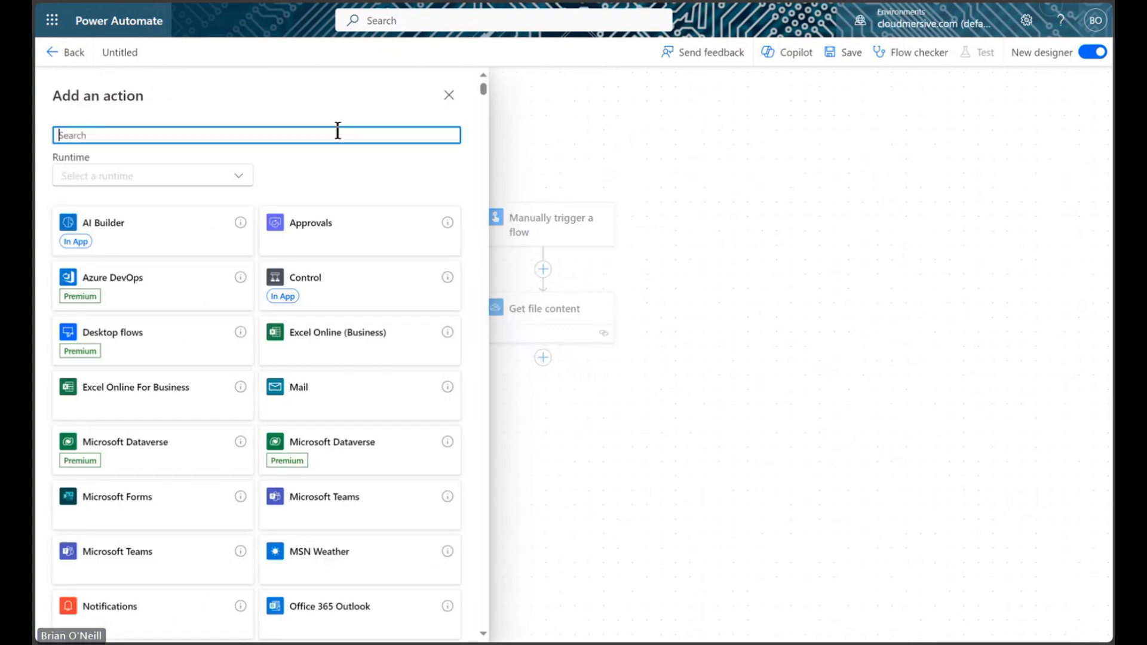
pyautogui.write('cloudmersive')
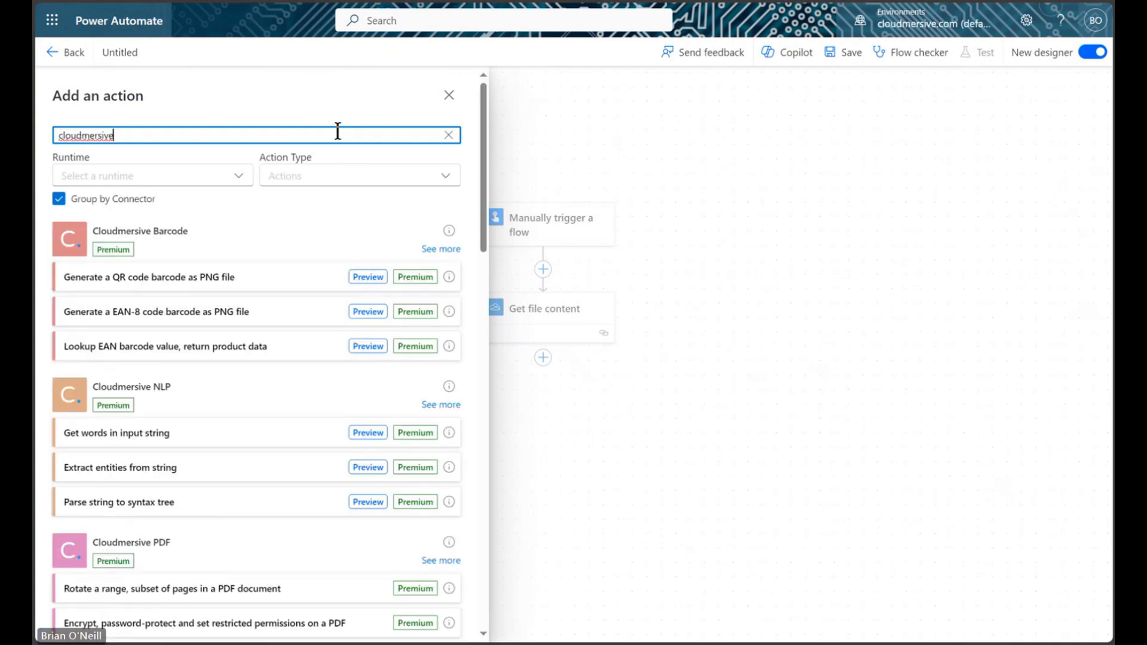
pyautogui.scroll(-1, 311, 418)
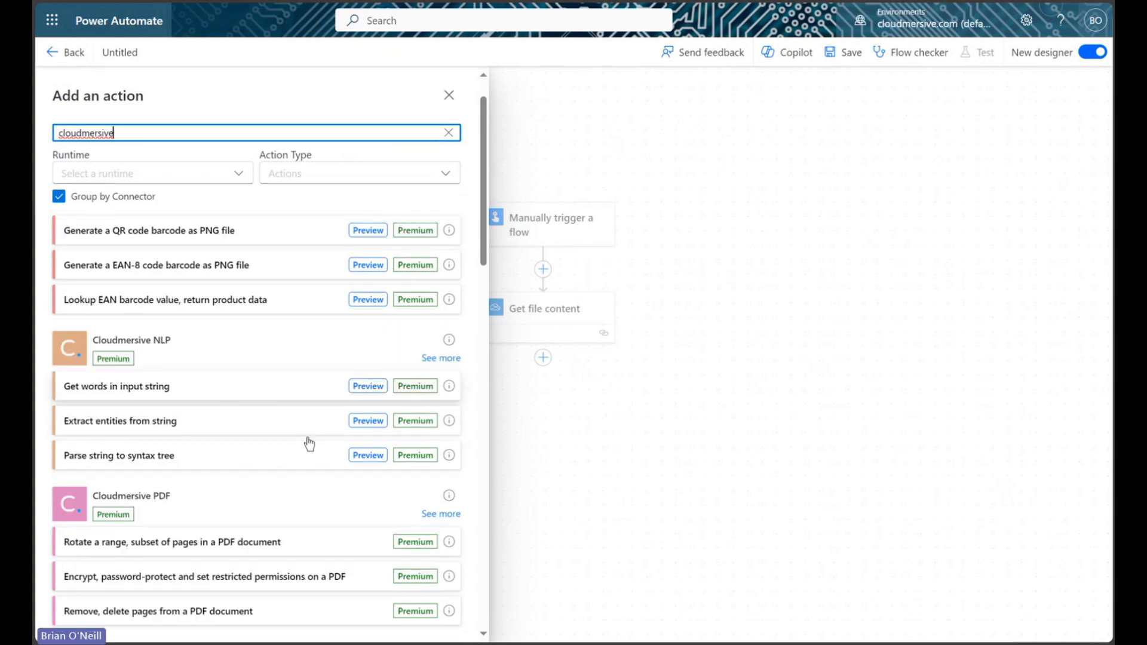
pyautogui.scroll(-13, 309, 443)
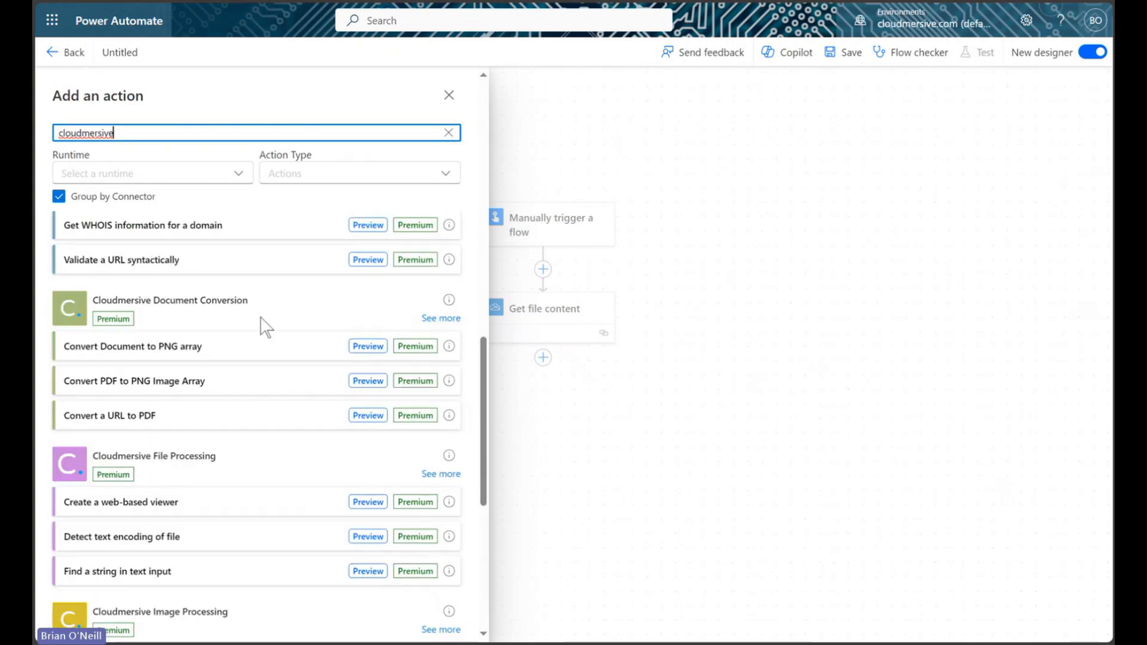
pyautogui.click(445, 321)
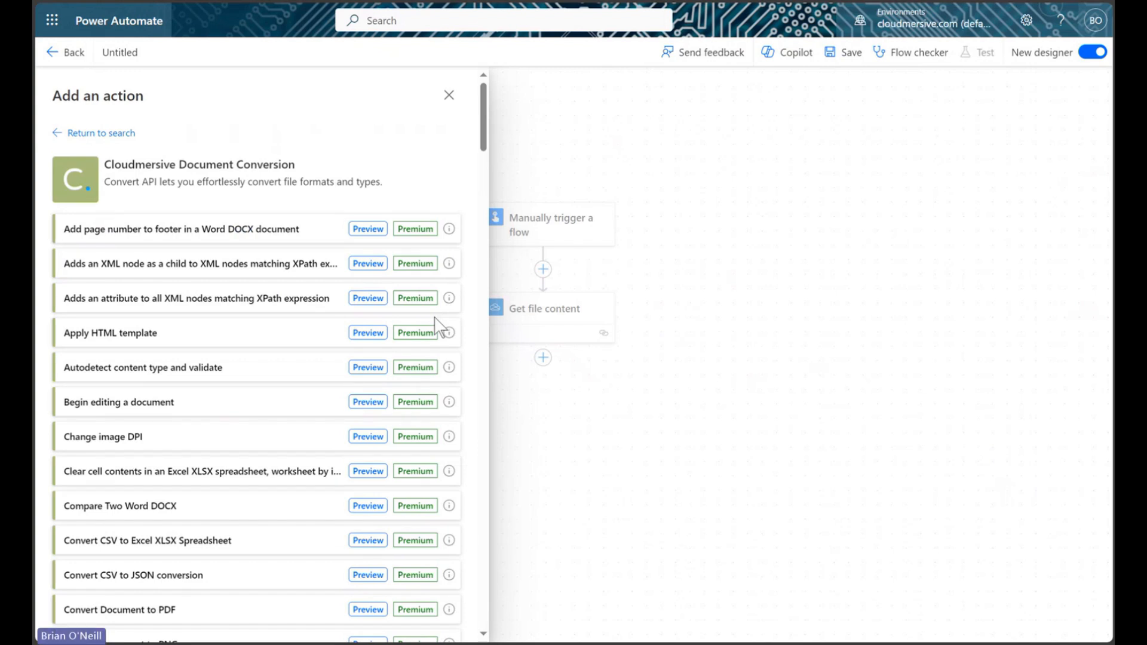
pyautogui.hotkey('ctrl', 'f')
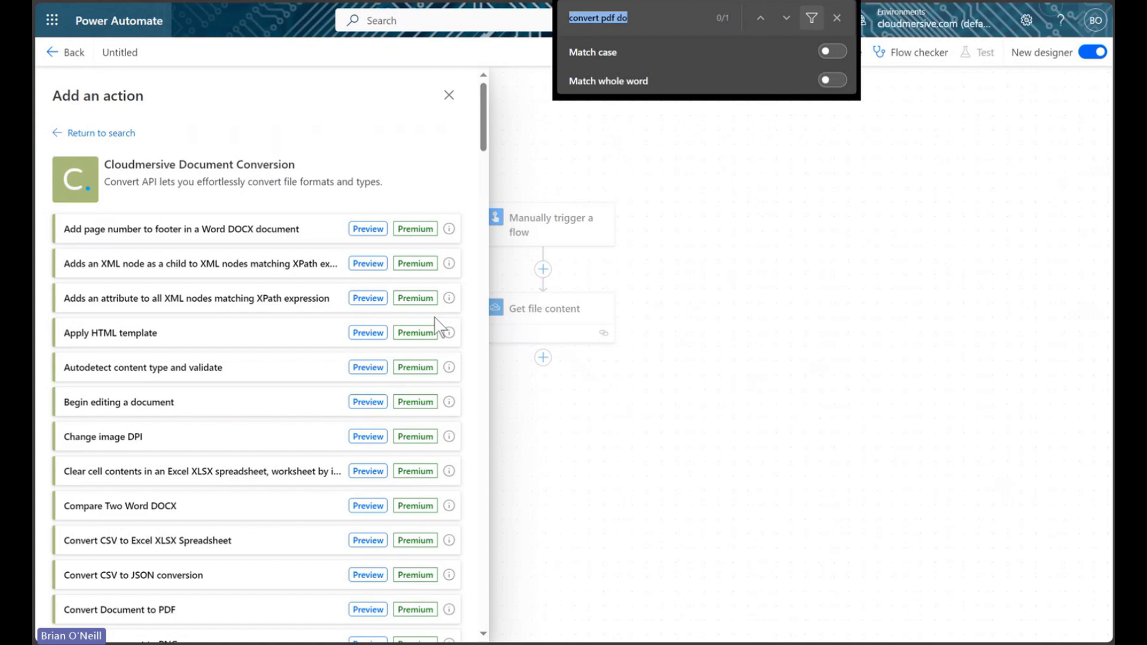
pyautogui.write('convert pdf doc')
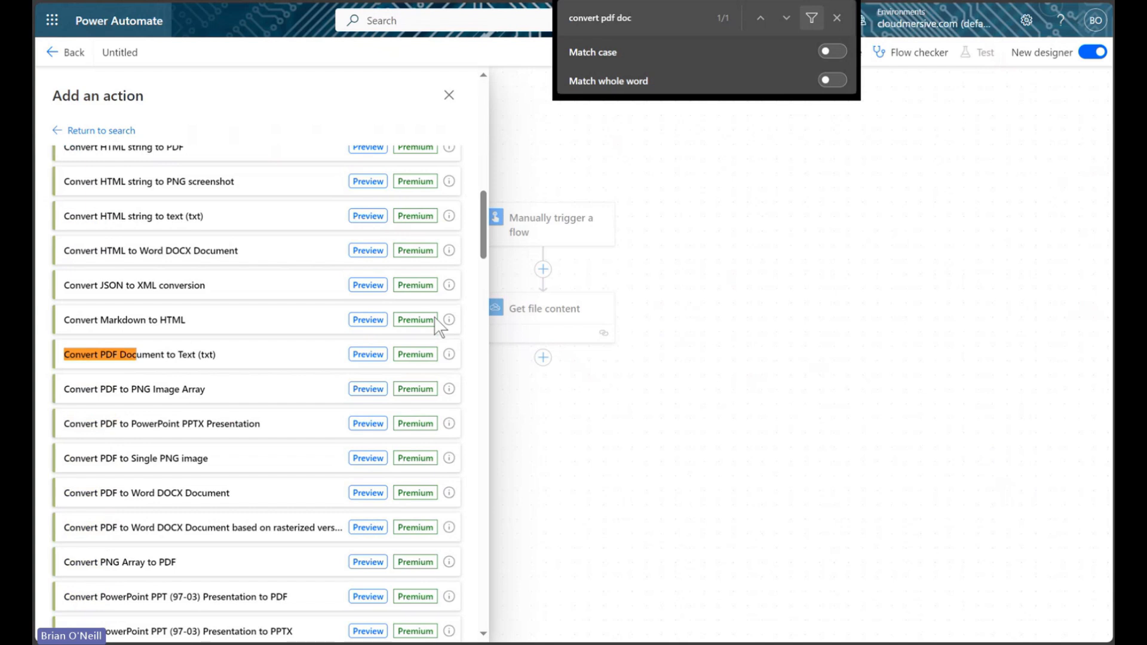
pyautogui.click(264, 353)
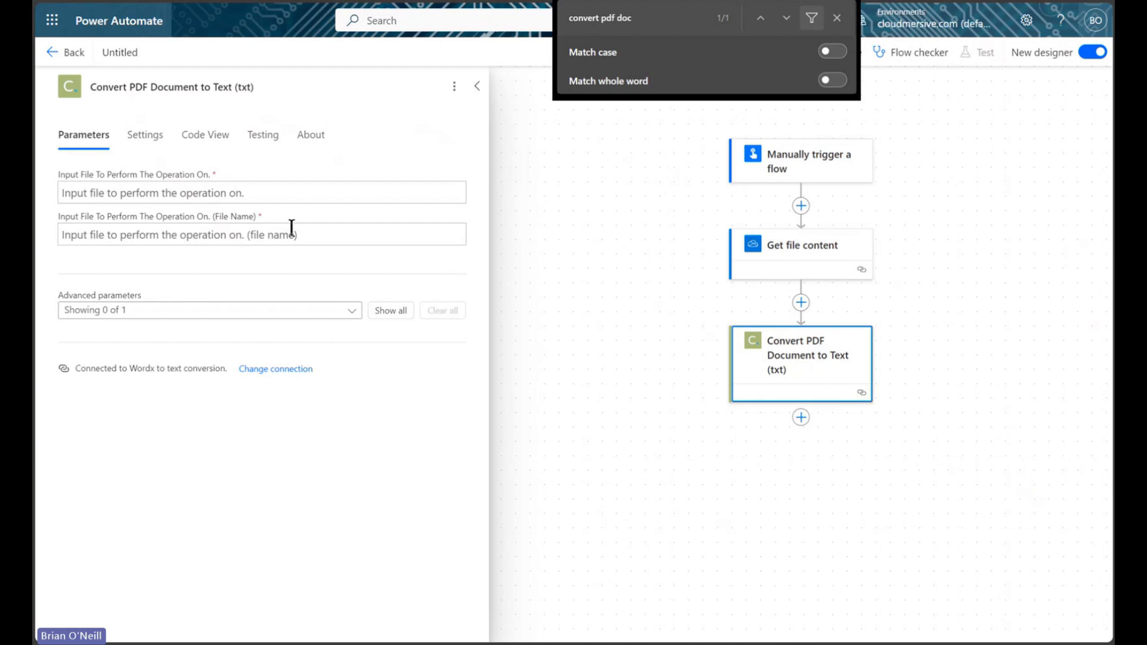
# Set the PDF conversion's input file to the dynamic File content value and its file name to file.pdf
pyautogui.doubleClick(263, 371)
pyautogui.click(384, 389)
pyautogui.click(233, 192)
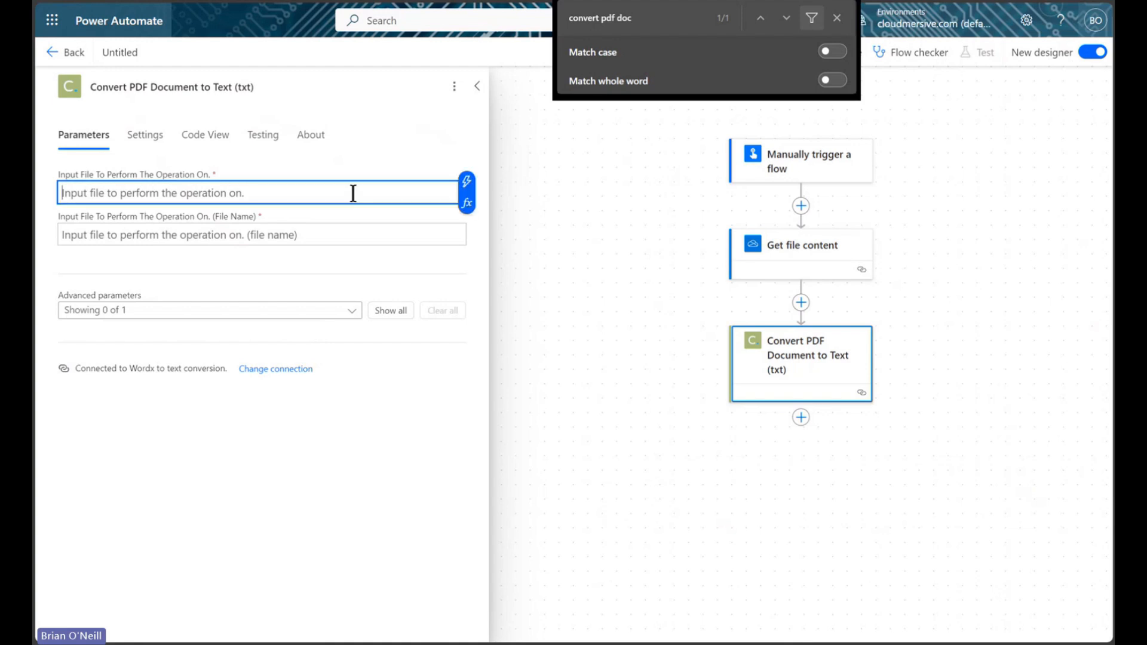
pyautogui.click(467, 186)
pyautogui.click(568, 291)
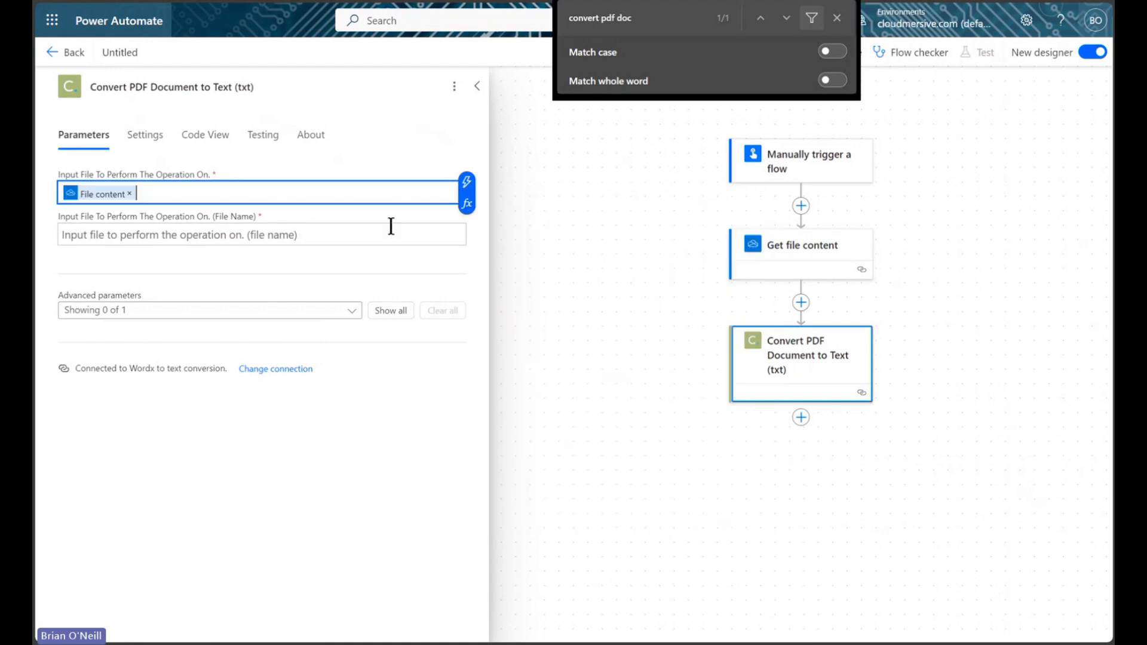
pyautogui.click(343, 234)
pyautogui.write('file.pdf')
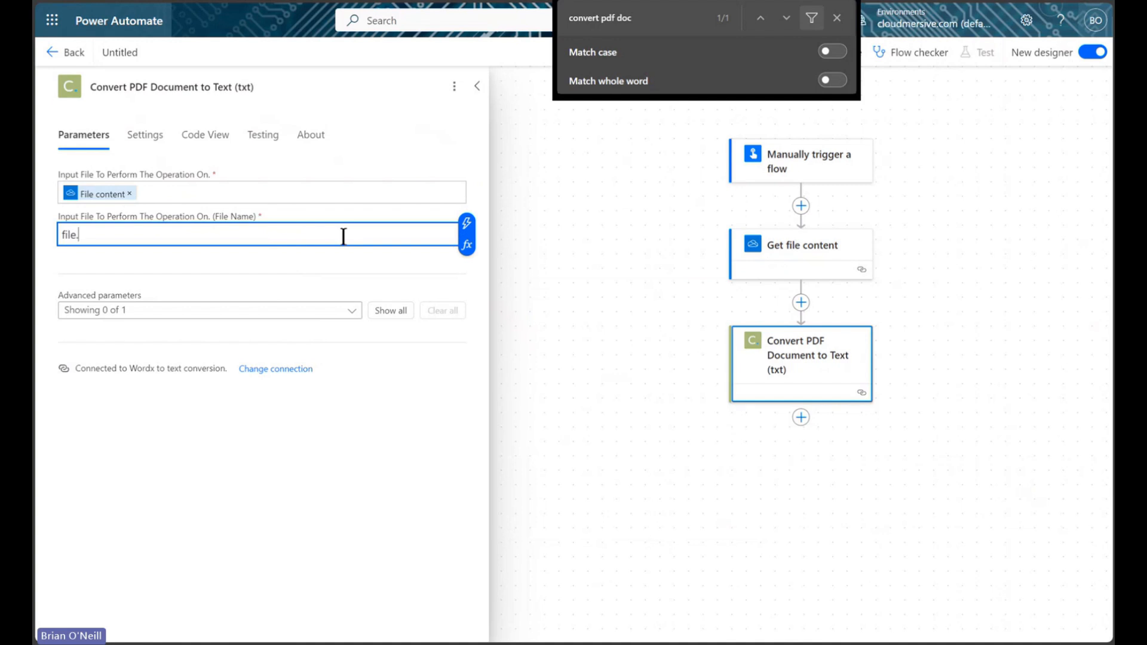
pyautogui.click(367, 266)
pyautogui.click(836, 18)
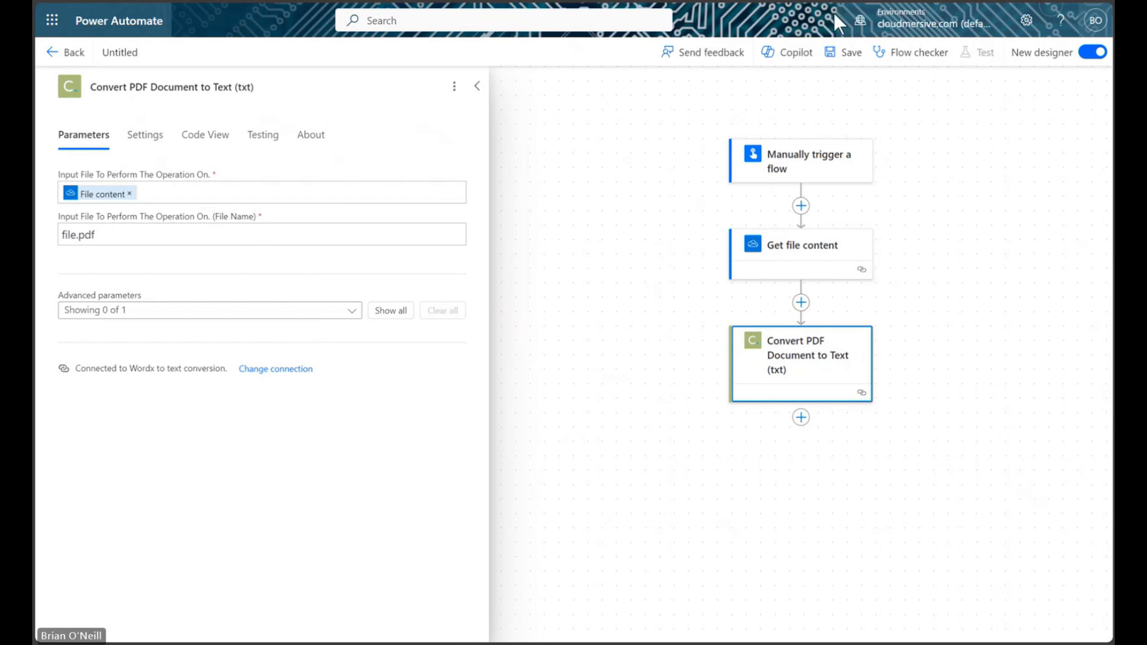
pyautogui.click(477, 87)
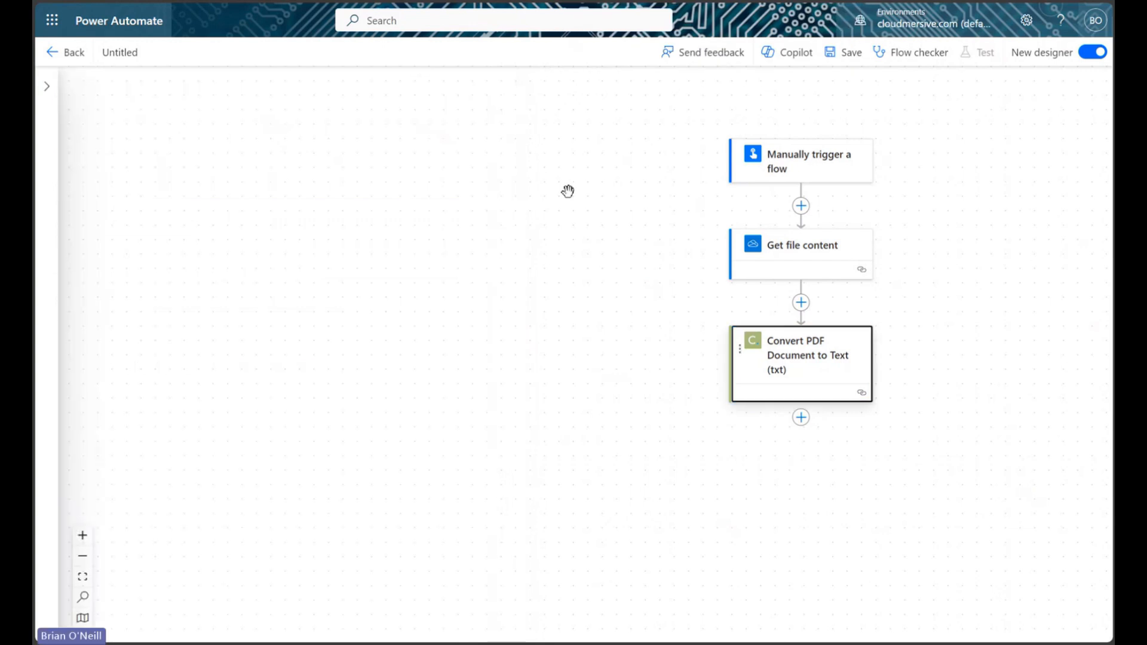
# Add the Cloudmersive File Processing action "Find a string in text input" after the PDF-to-text conversion
pyautogui.click(525, 390)
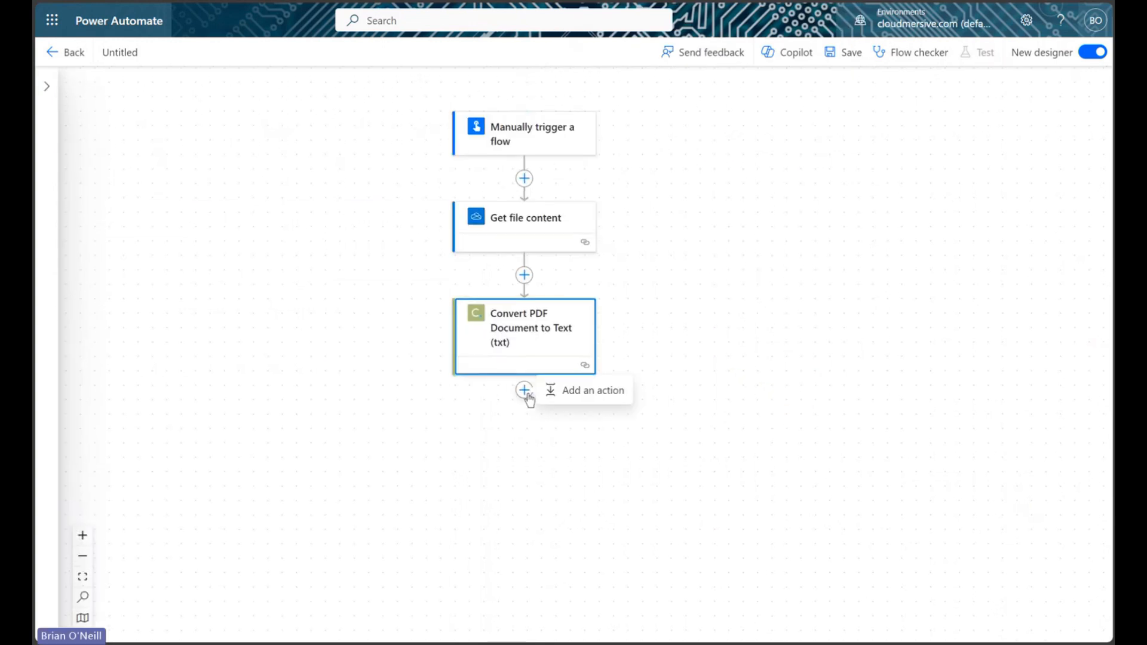
pyautogui.click(556, 391)
pyautogui.write('cloudmersive')
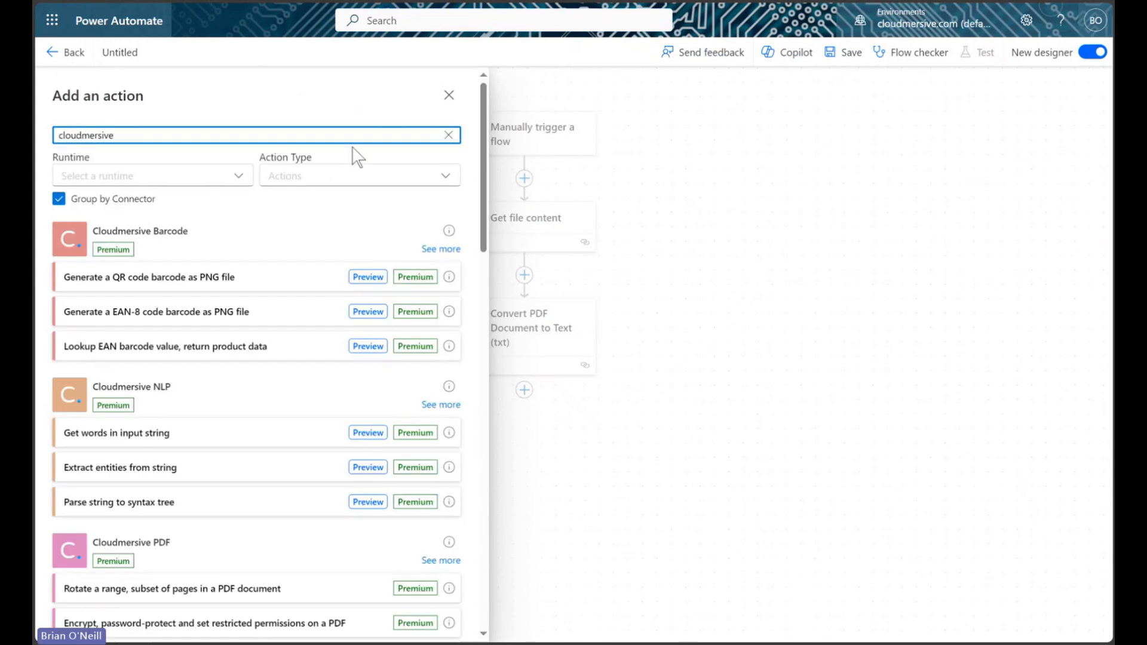
pyautogui.scroll(-9, 346, 326)
pyautogui.scroll(-8, 311, 327)
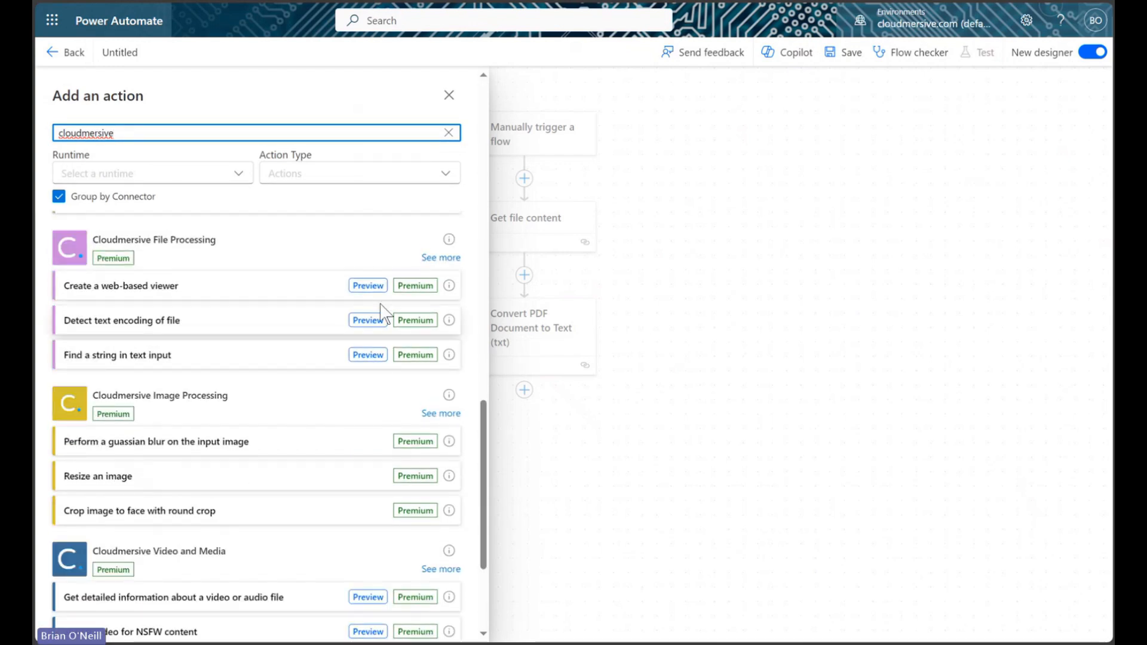
pyautogui.click(441, 258)
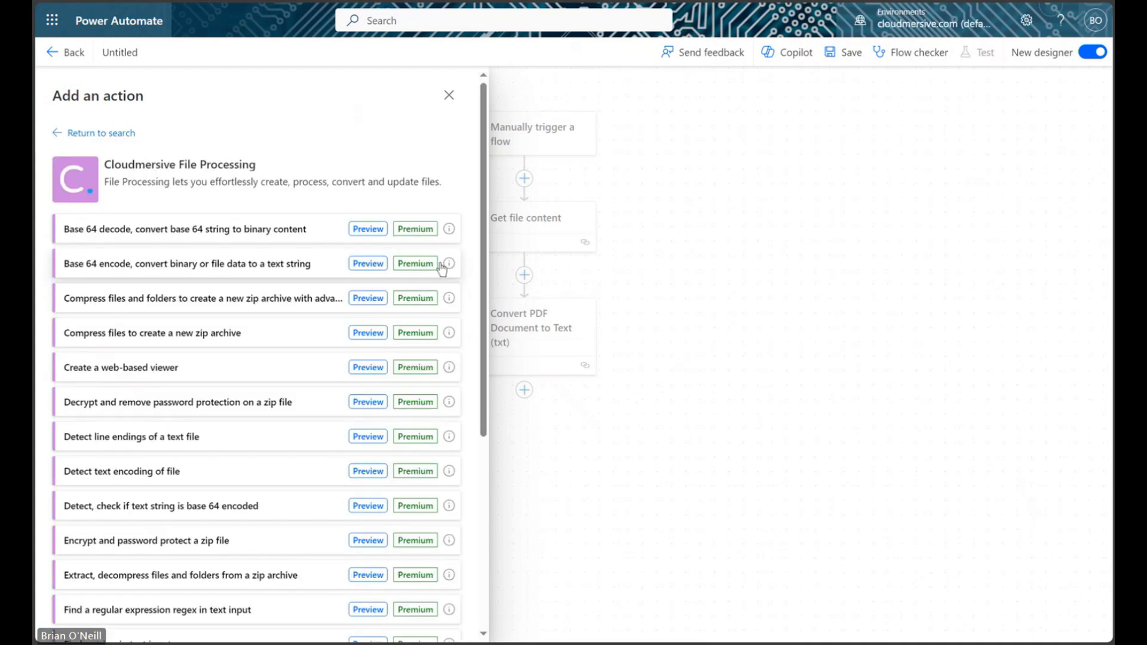
pyautogui.scroll(-1, 254, 360)
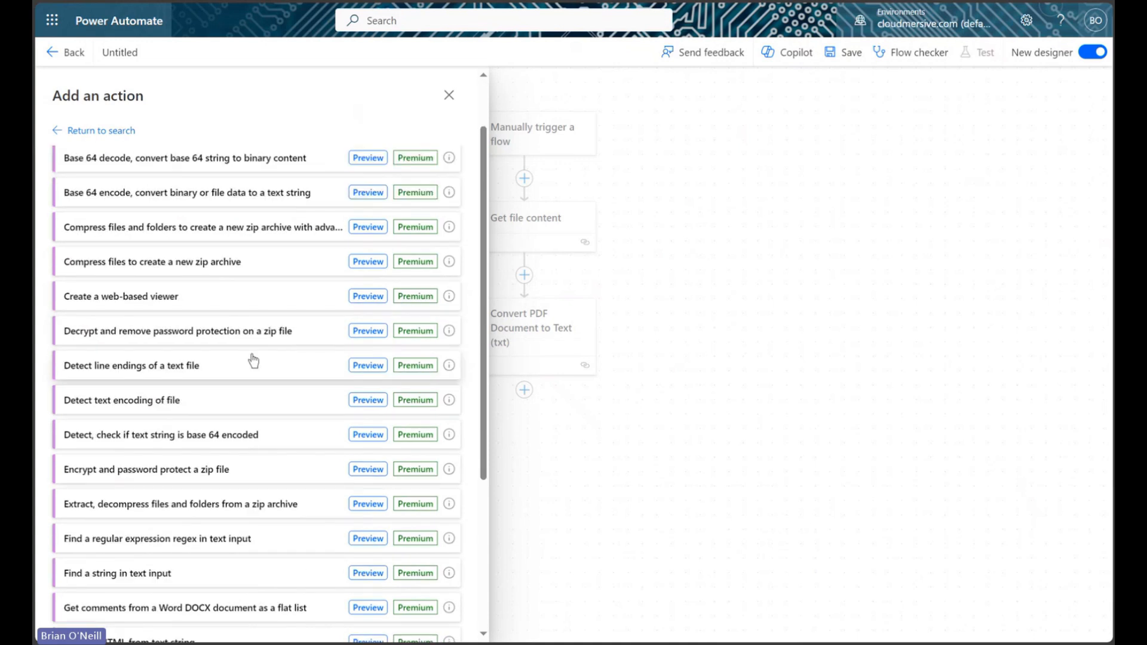
pyautogui.scroll(-2, 254, 360)
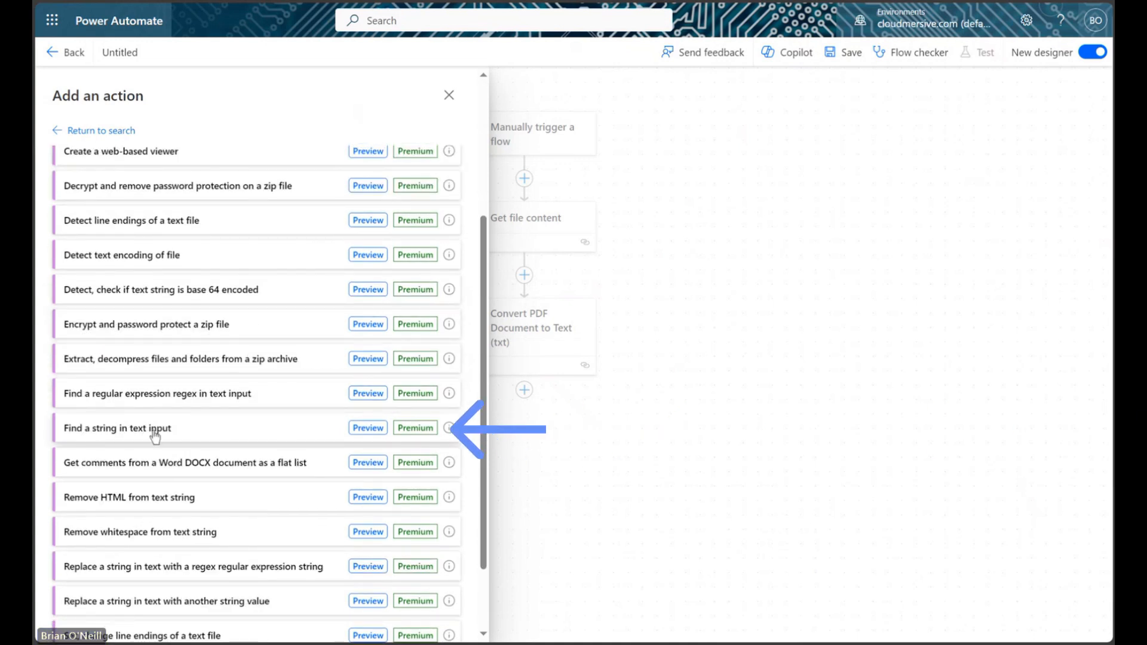
pyautogui.click(170, 435)
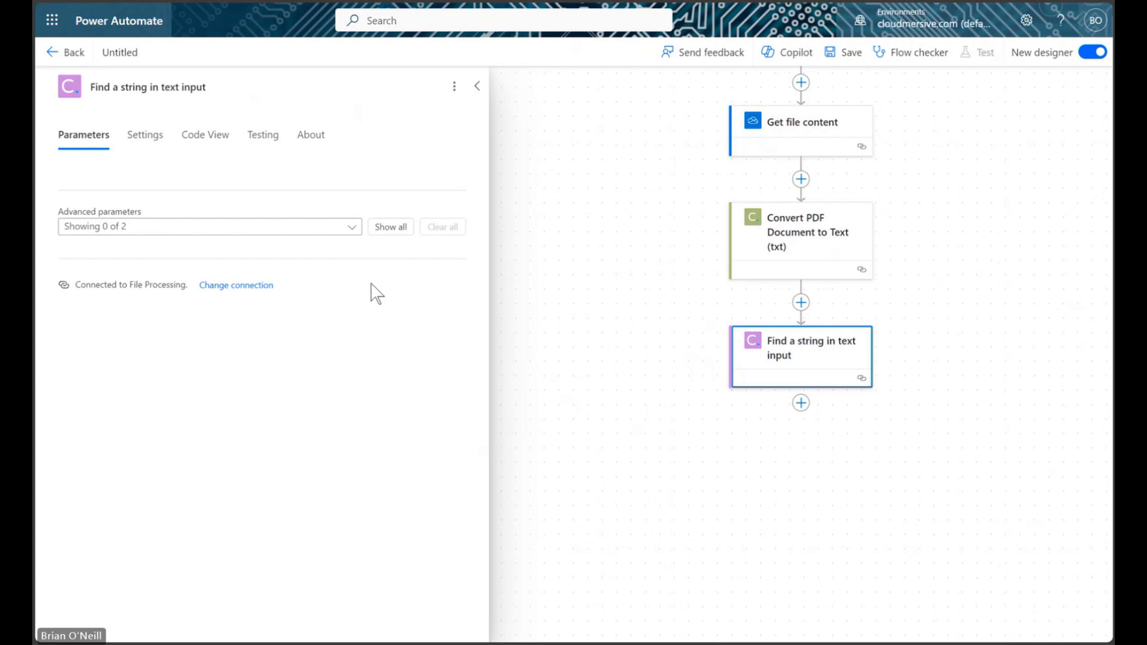
# Show all advanced parameters of the string search action and set Request/TextContent to the conversion's body/TextResult
pyautogui.click(389, 228)
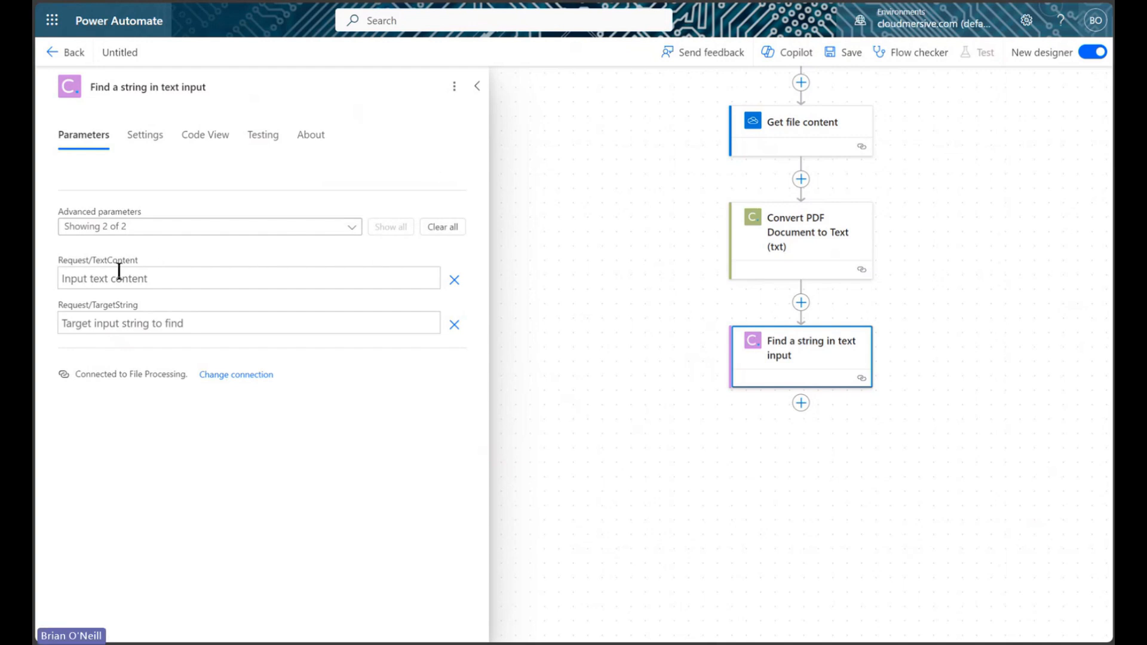
pyautogui.click(98, 275)
pyautogui.click(441, 265)
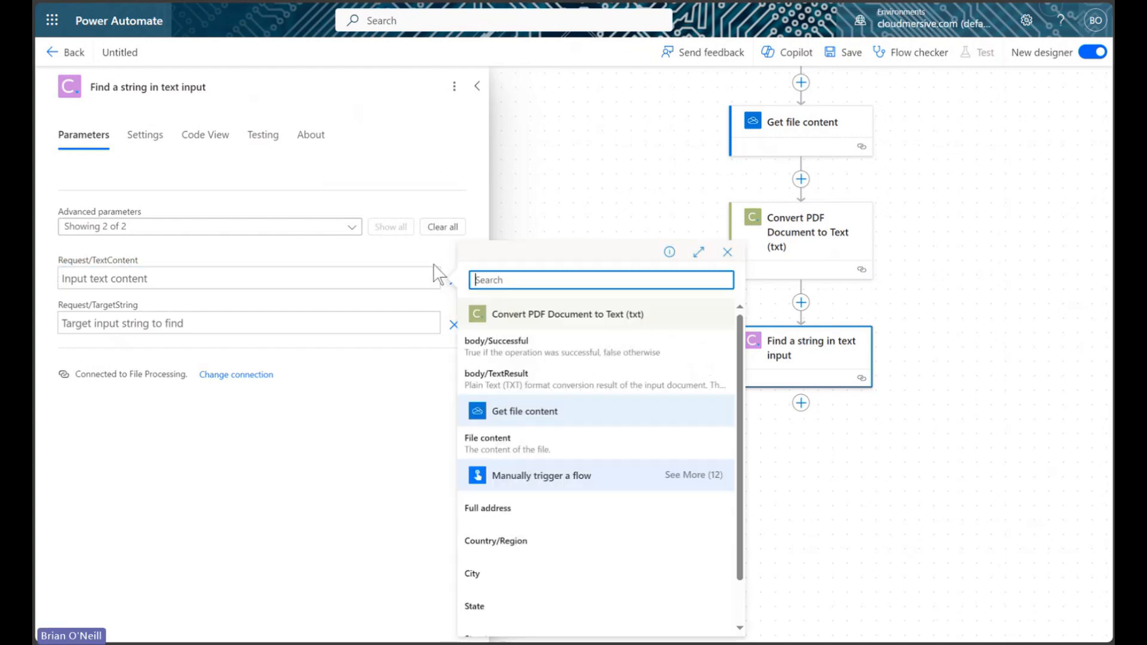
pyautogui.click(560, 384)
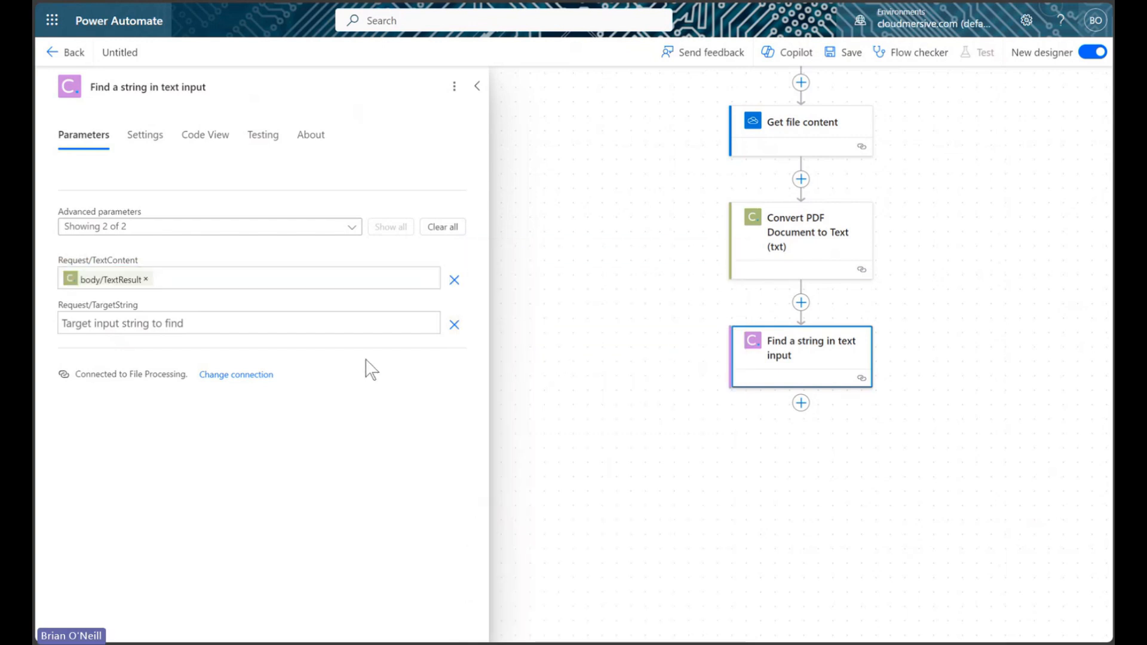
# Set the string search action's Request/TargetString to "translation" and close its settings
pyautogui.click(309, 326)
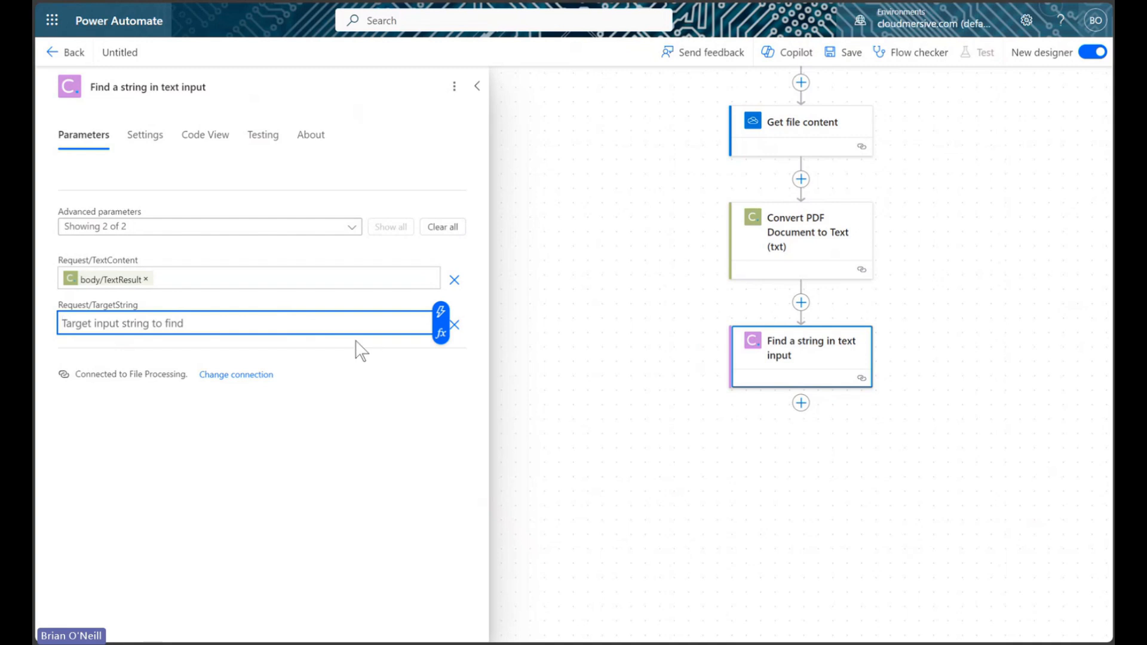
pyautogui.write('translation')
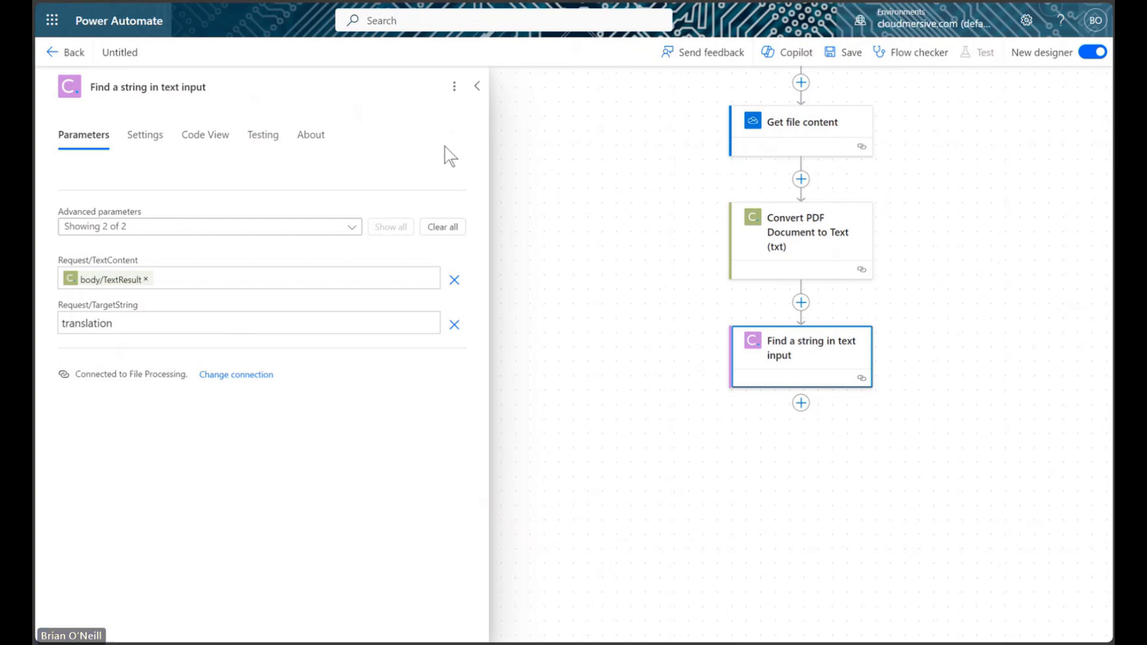
pyautogui.click(477, 85)
# Save the flow and start a test run of it
pyautogui.moveTo(548, 197); pyautogui.dragTo(342, 278)
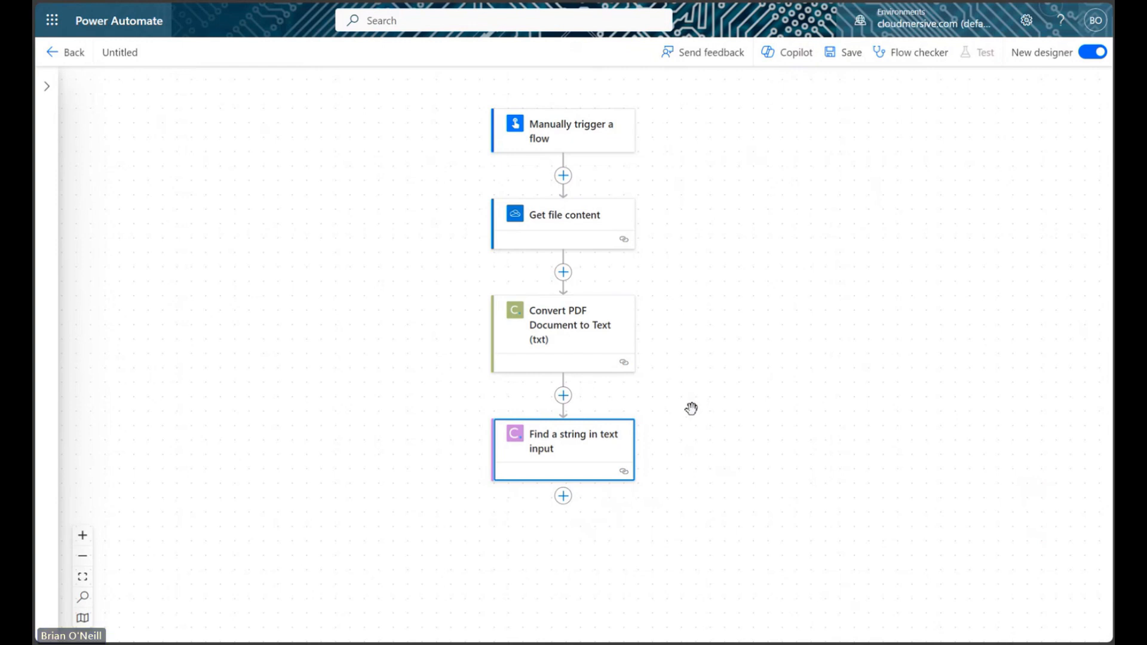
pyautogui.click(841, 56)
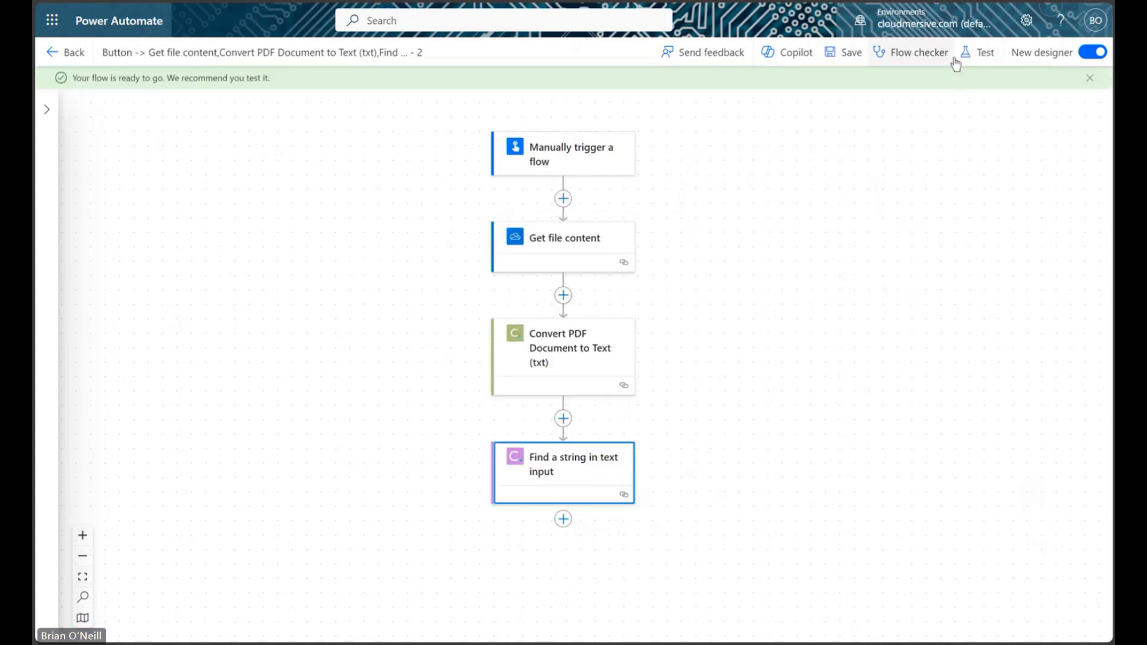
pyautogui.click(977, 53)
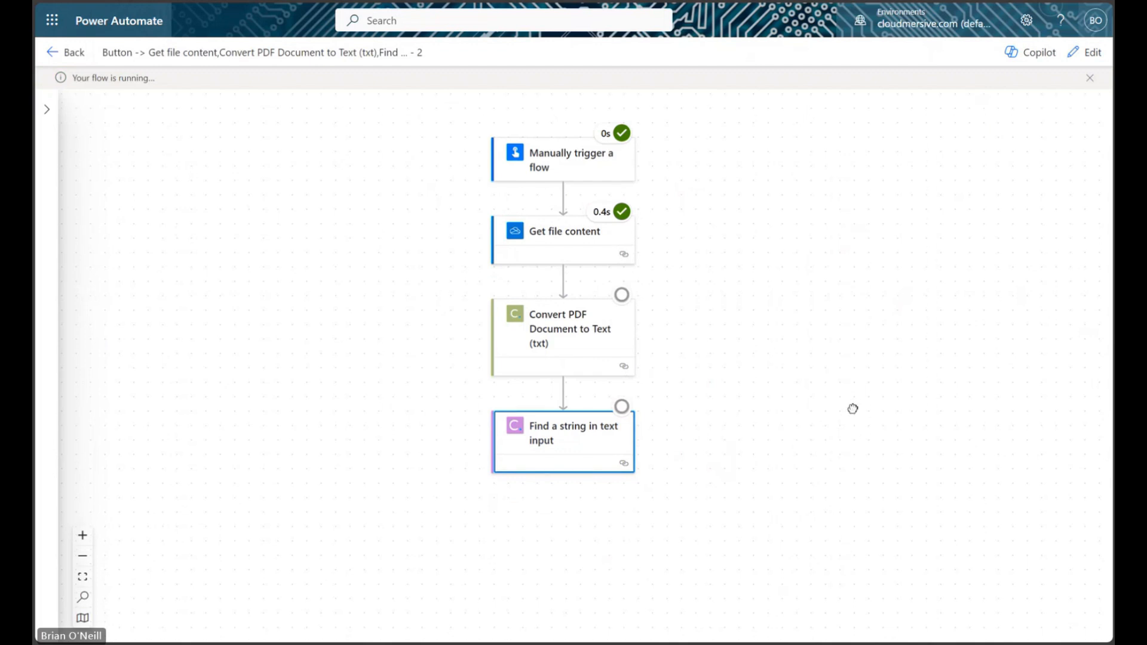
pyautogui.moveTo(852, 407); pyautogui.dragTo(847, 417)
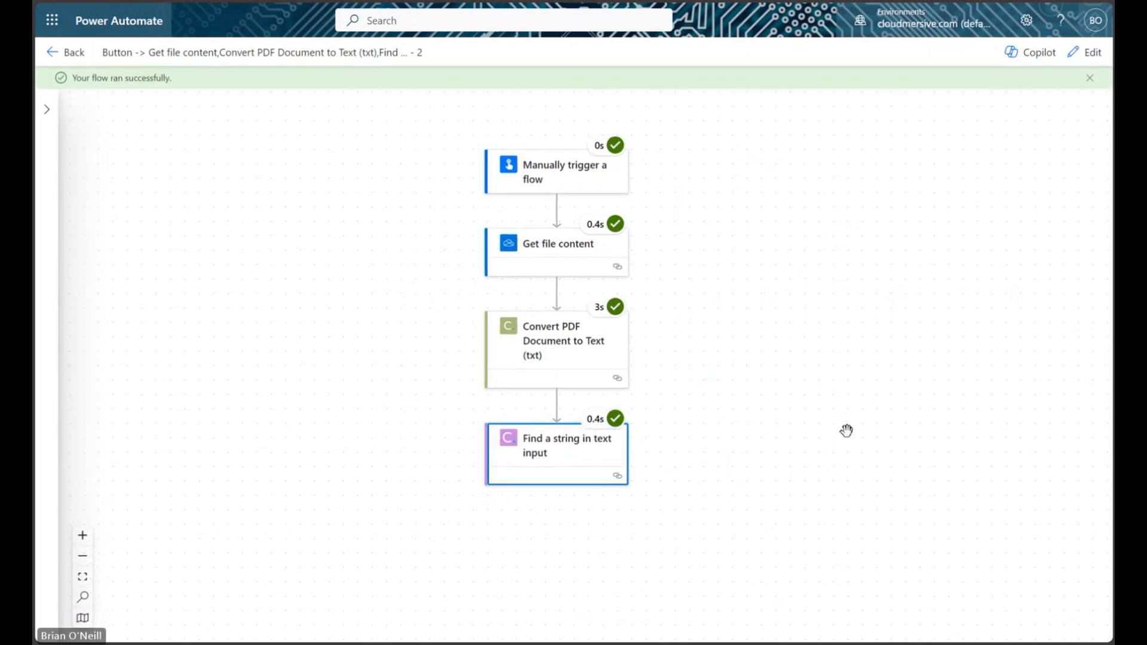
# Inspect the output body of the "Find a string in text input" action in the finished test run
pyautogui.click(575, 470)
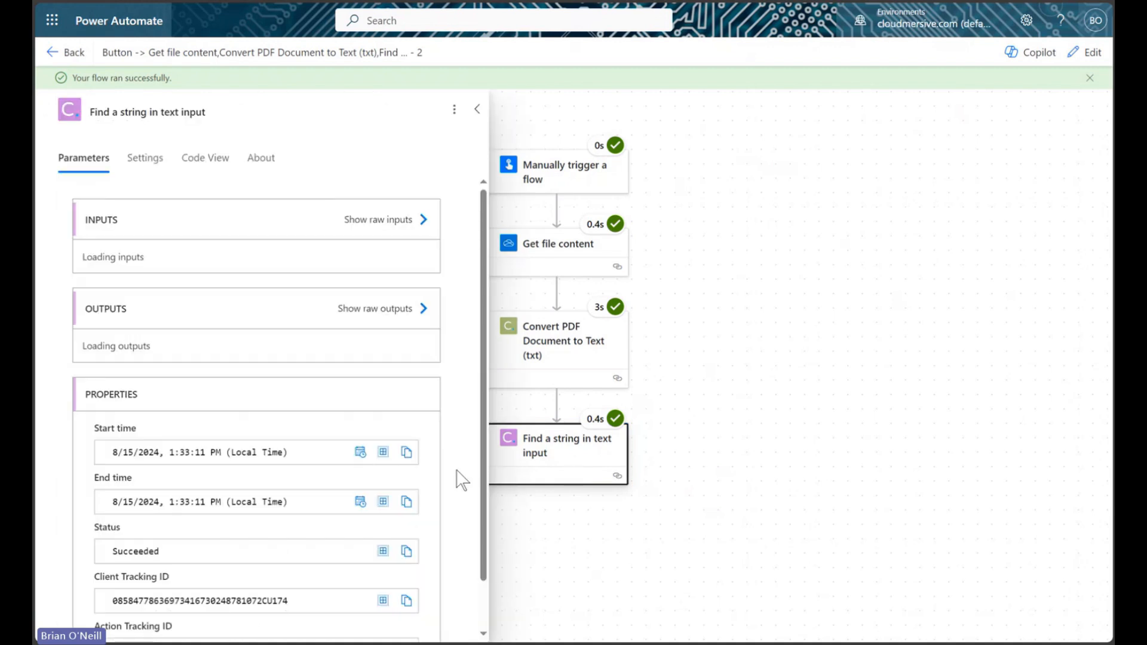
pyautogui.scroll(-5, 359, 568)
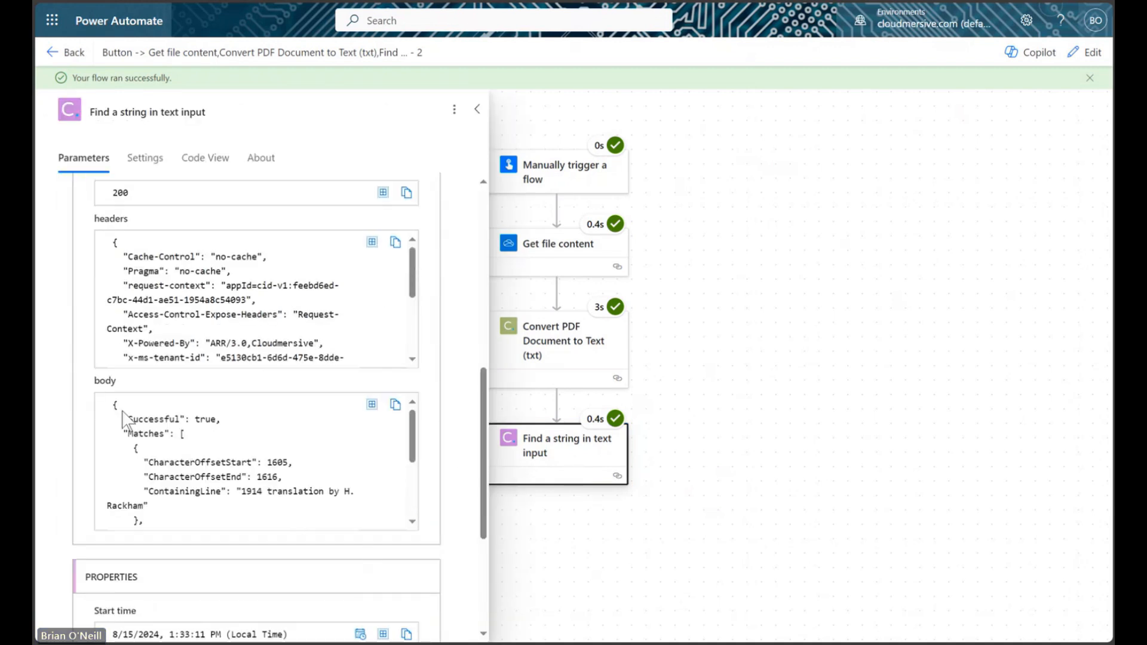
pyautogui.moveTo(124, 419); pyautogui.dragTo(291, 601)
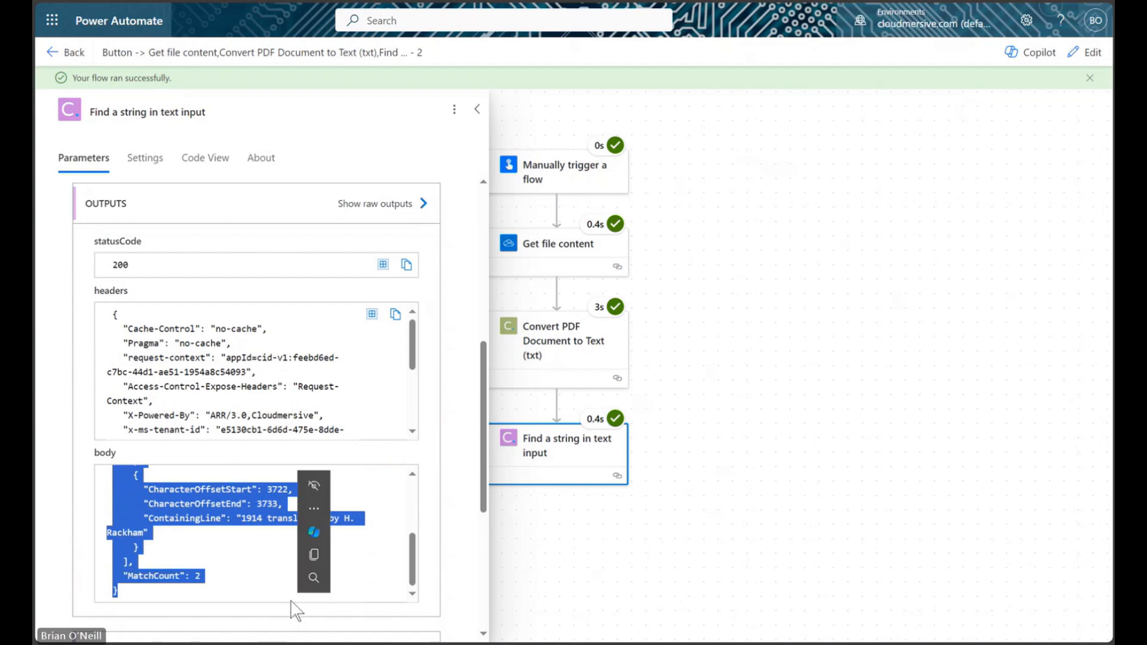
pyautogui.click(259, 568)
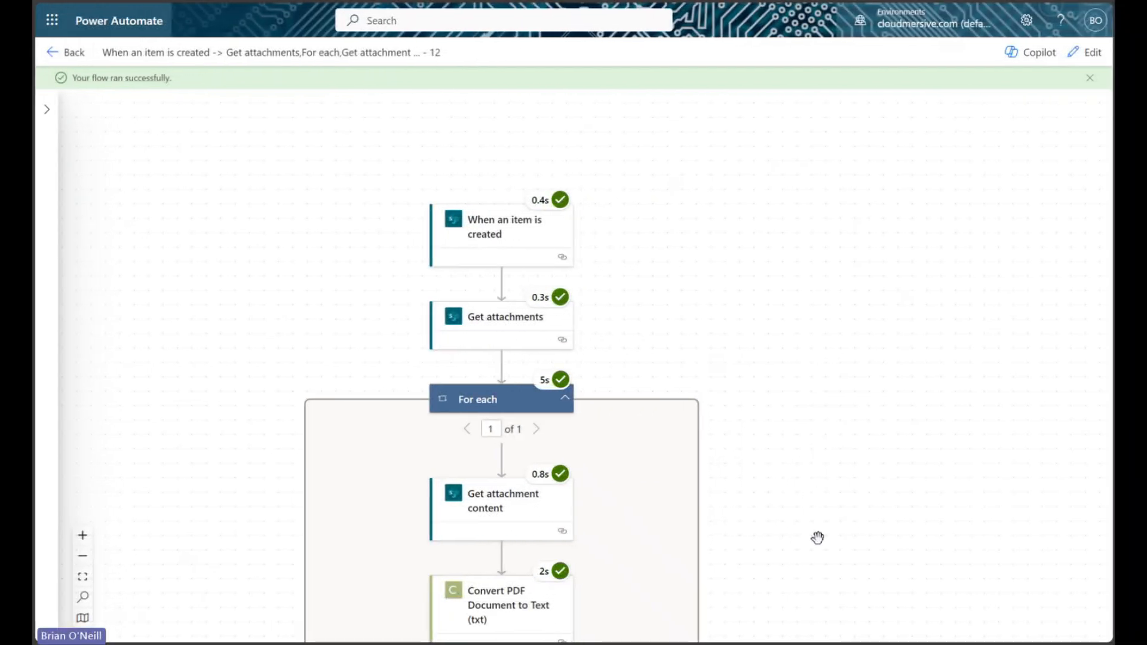
# Review the completed run of the "When an item is created" flow from trigger to Condition, including the run details of Update item
pyautogui.moveTo(817, 538); pyautogui.dragTo(824, 403)
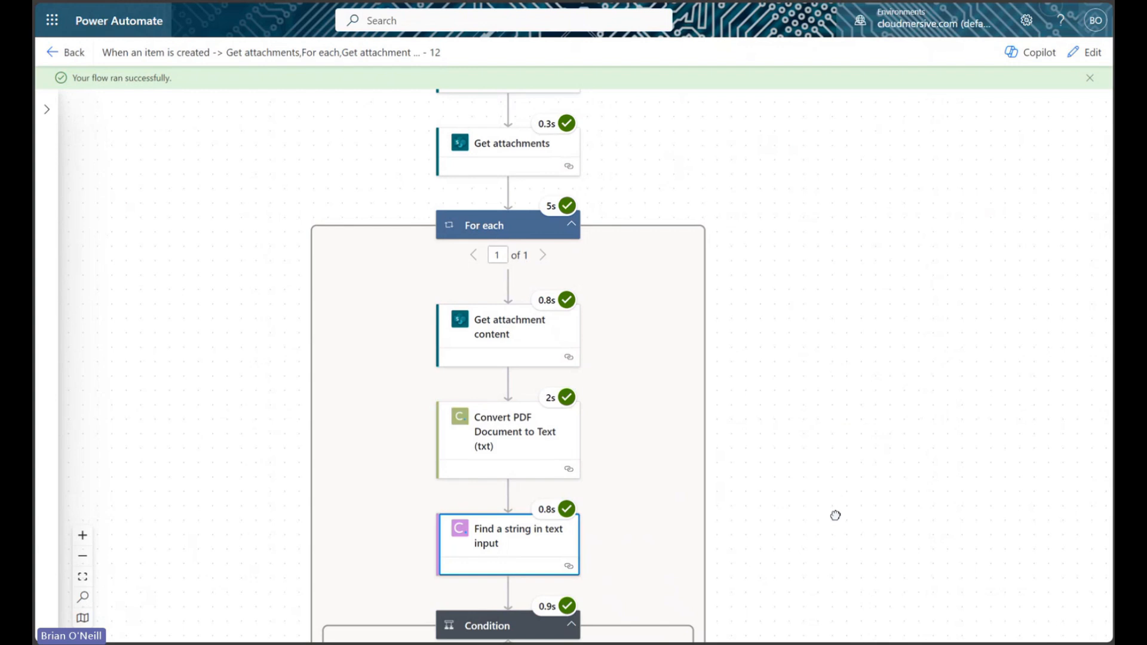
pyautogui.moveTo(835, 514); pyautogui.dragTo(859, 636)
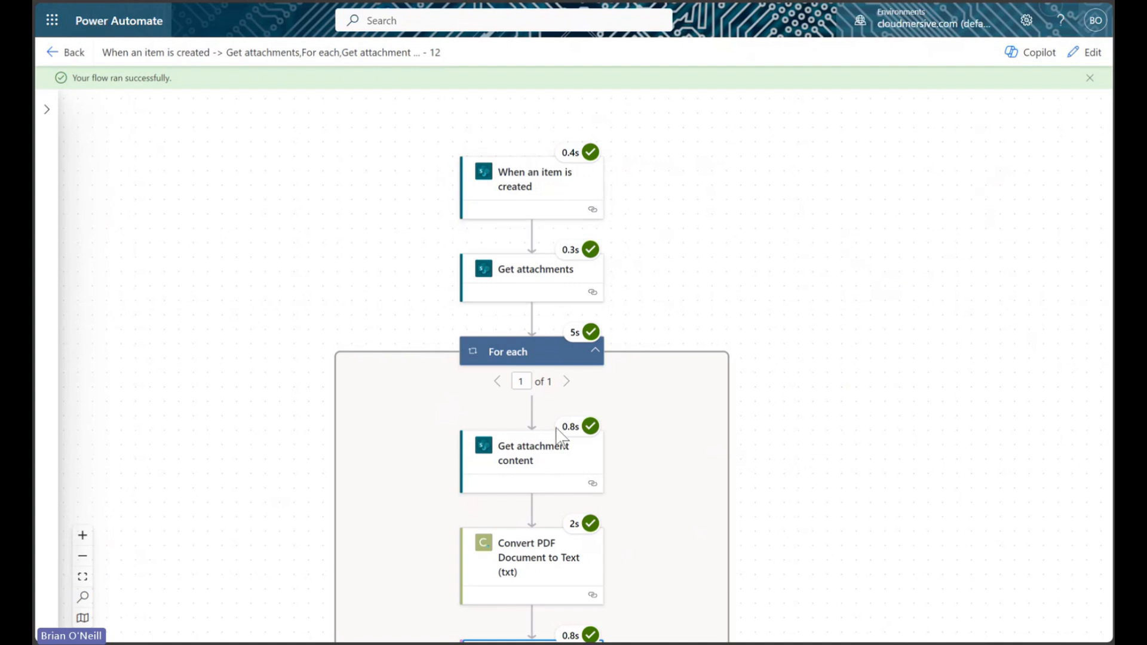
pyautogui.moveTo(758, 474); pyautogui.dragTo(819, 240)
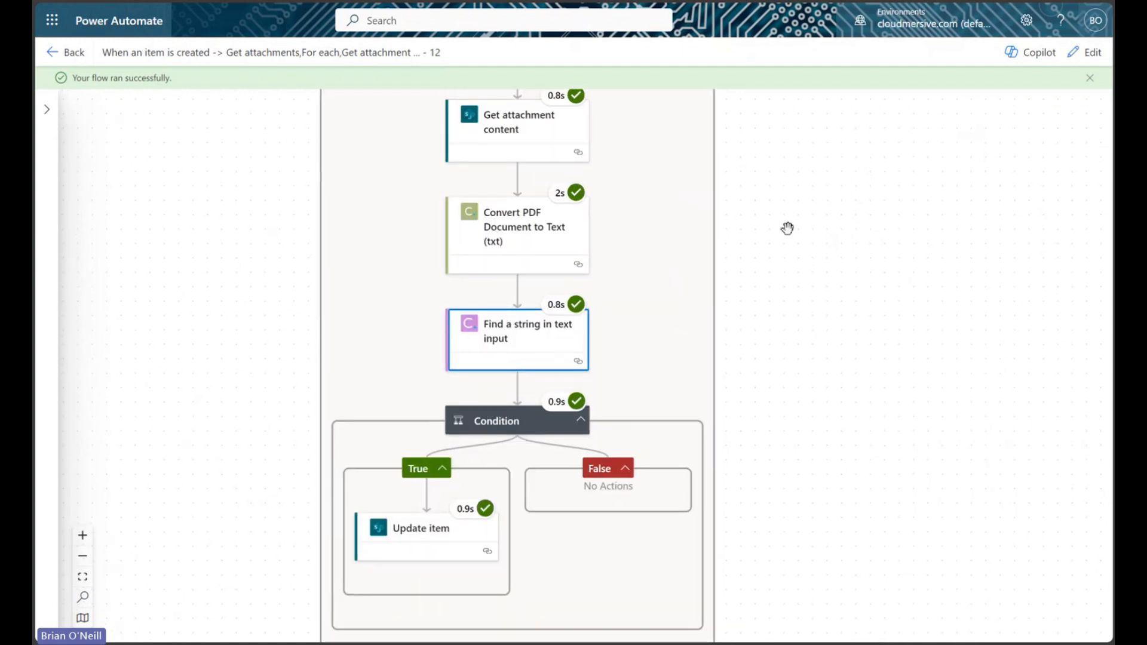
pyautogui.click(440, 544)
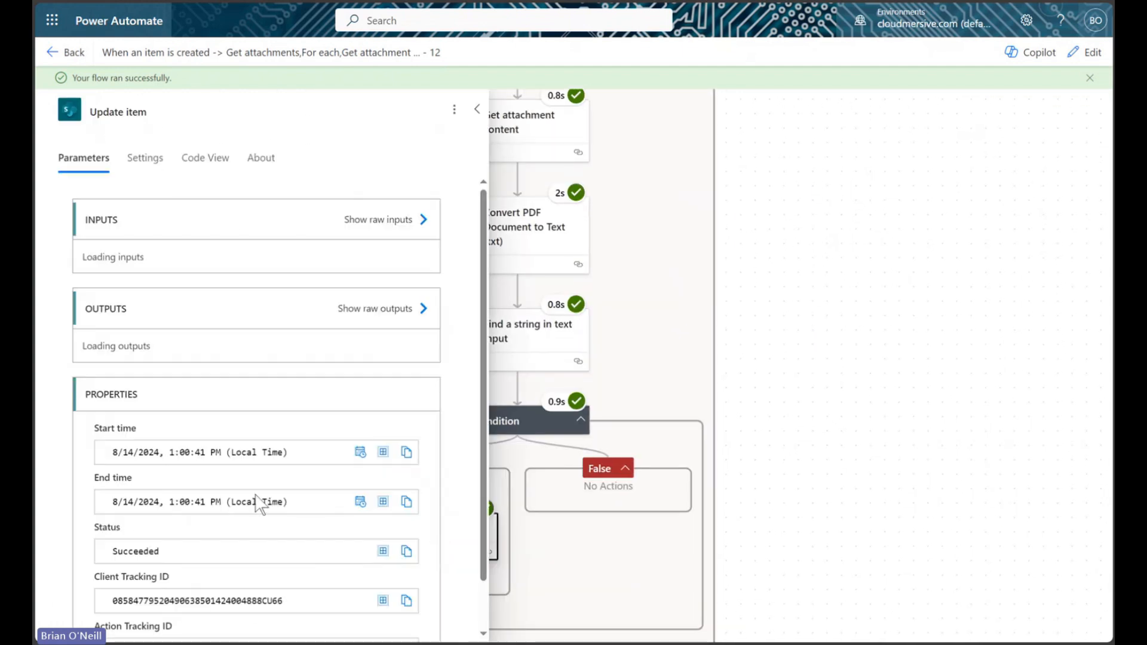
pyautogui.scroll(-2, 254, 497)
pyautogui.scroll(2, 254, 496)
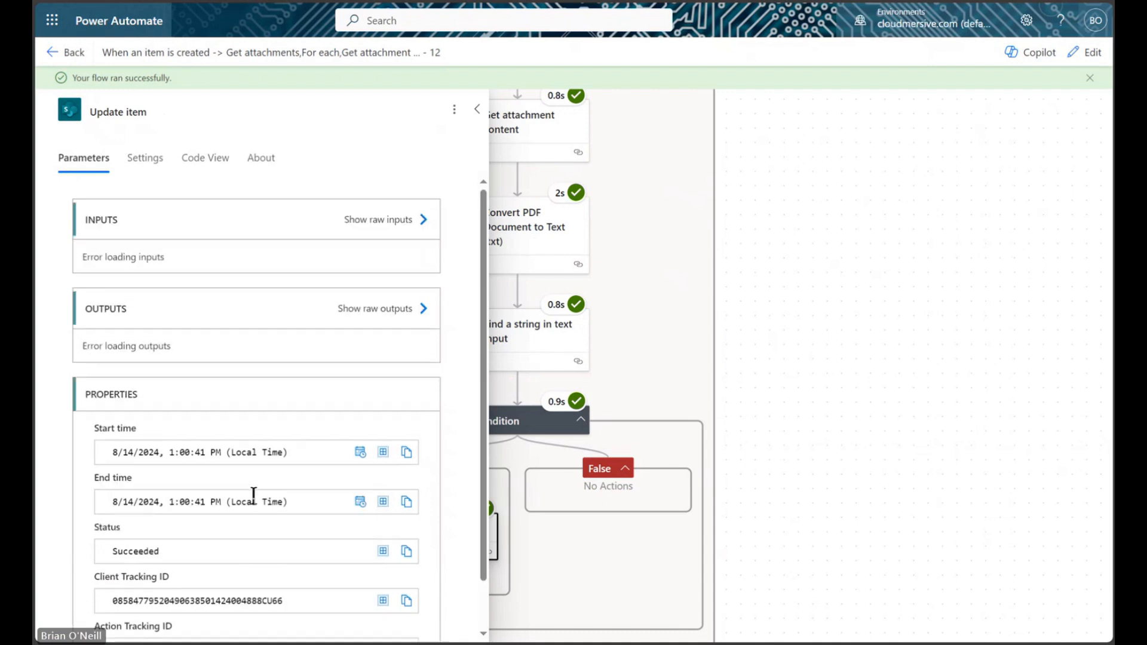
pyautogui.click(477, 108)
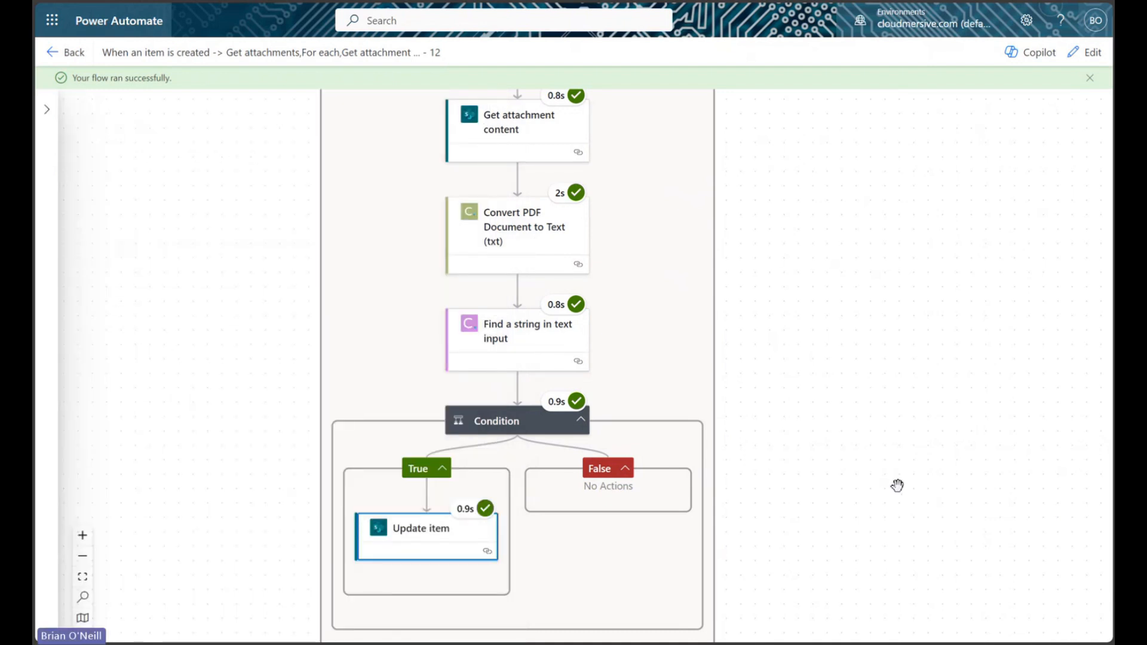
pyautogui.moveTo(897, 485); pyautogui.dragTo(901, 540)
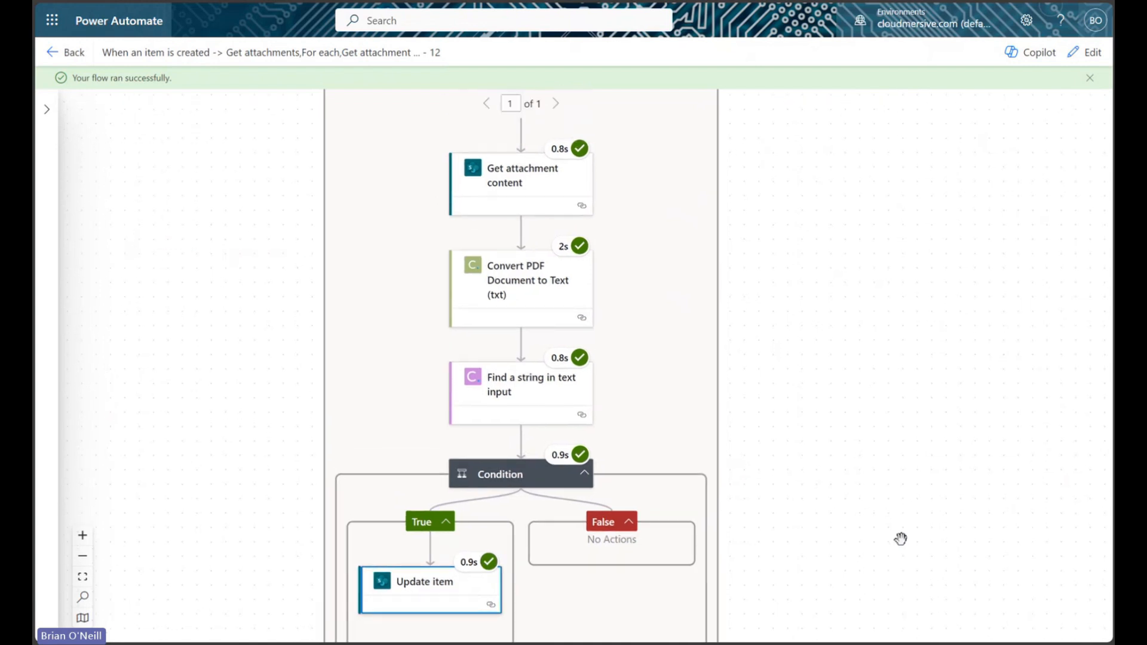